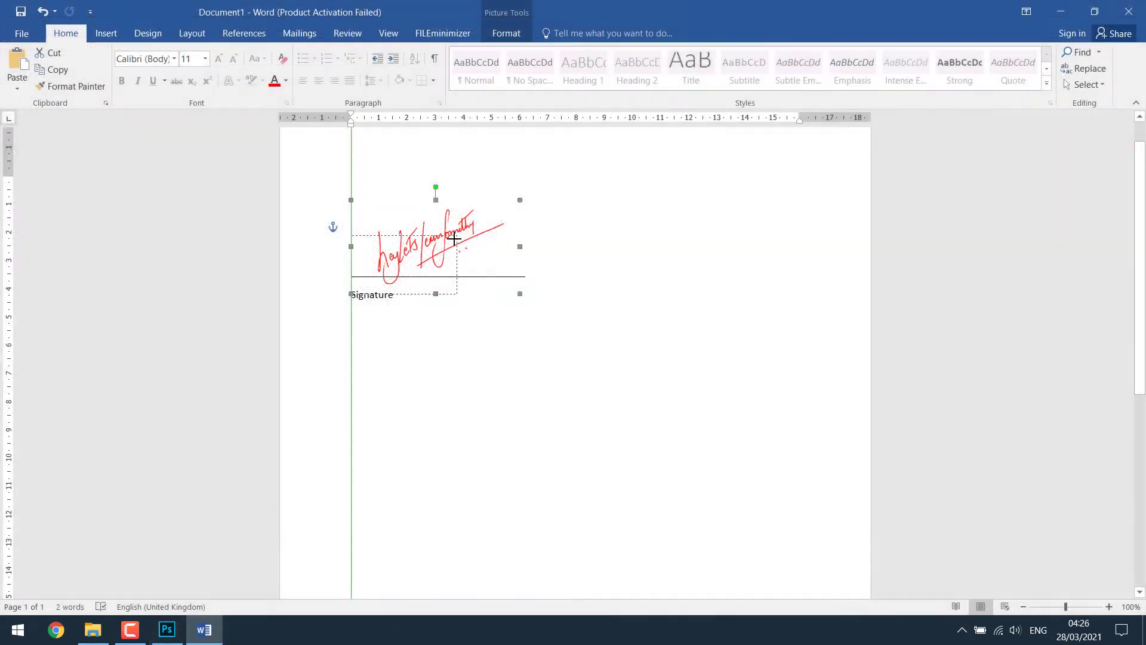
Step: Shrink the red signature picture in Word so it sits just above the Signature line
drag(455, 239, 452, 247)
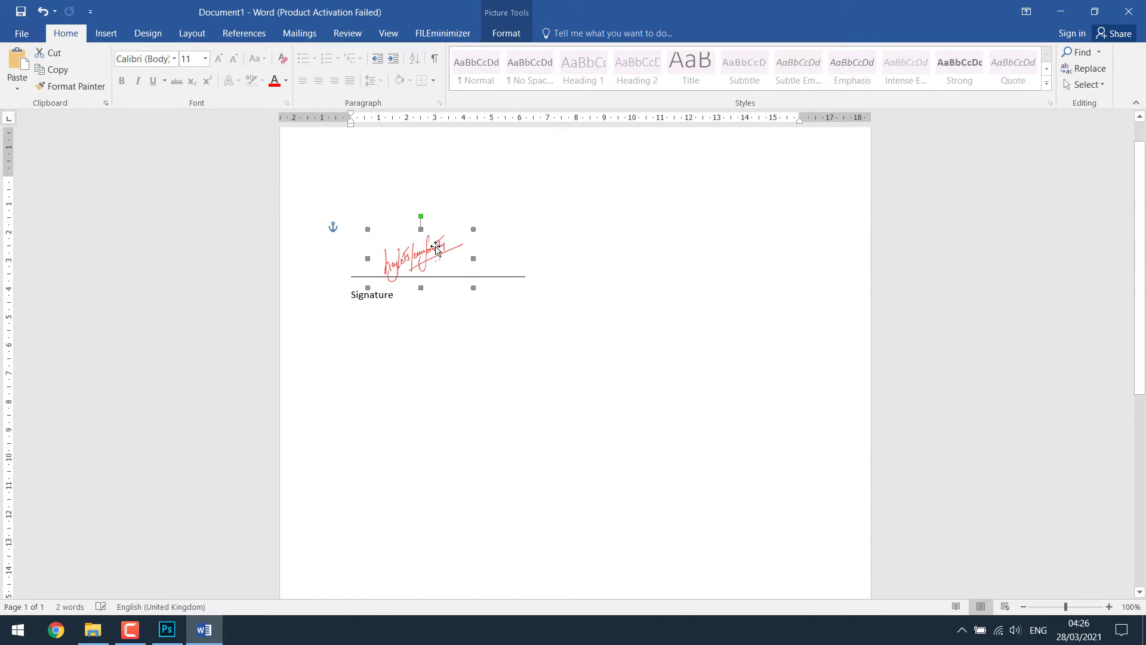
click(471, 232)
click(424, 257)
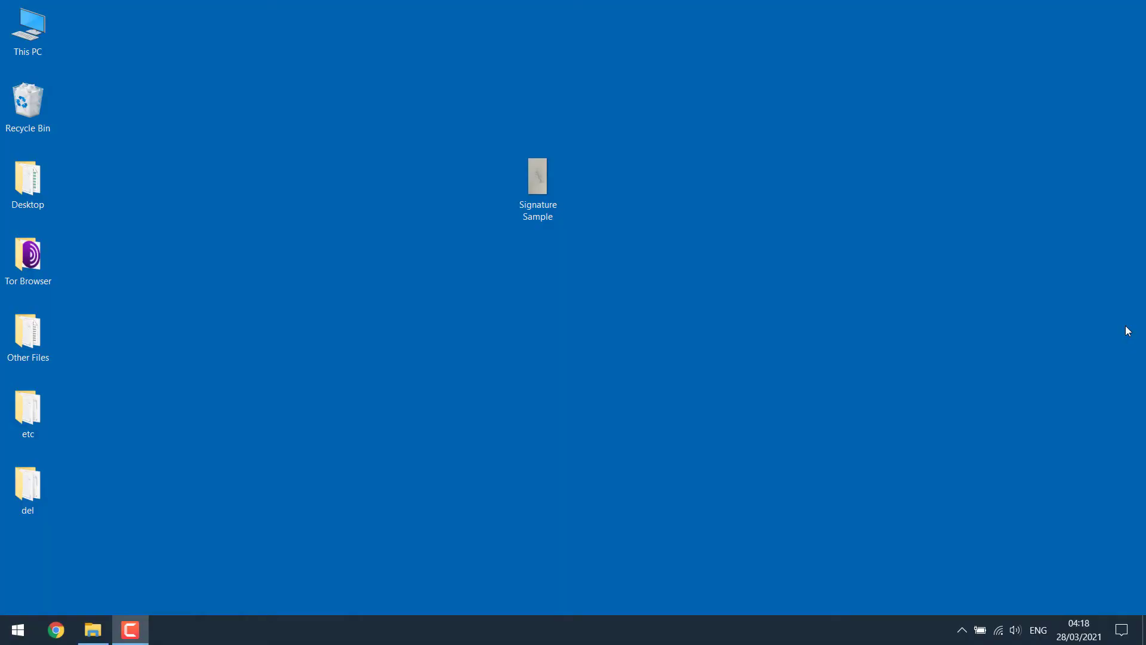
Step: Preview the Signature Sample image in Photo Viewer, close it, and launch Photoshop
double_click(519, 185)
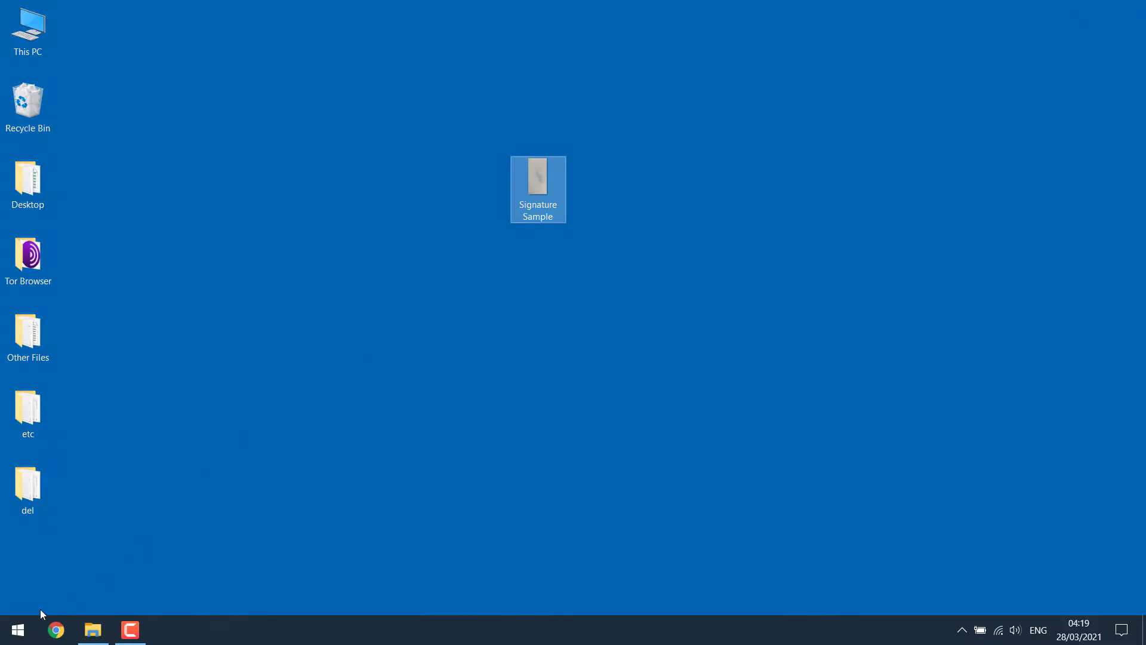
click(12, 628)
click(3, 627)
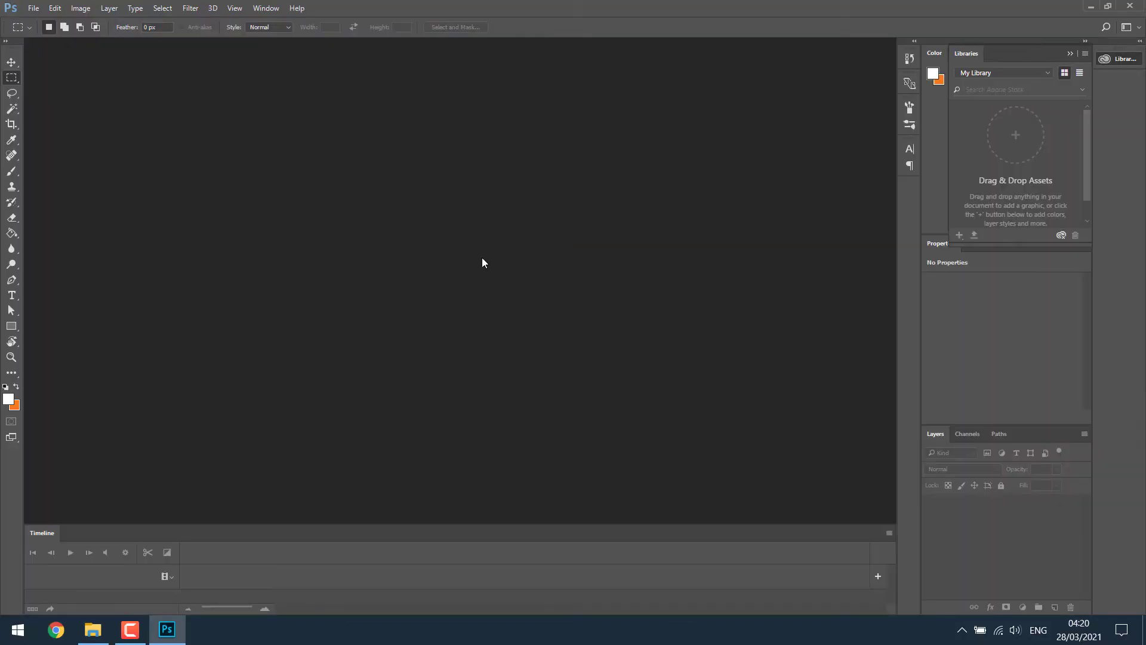
Step: Open Signature Sample.JPG in Photoshop
click(32, 8)
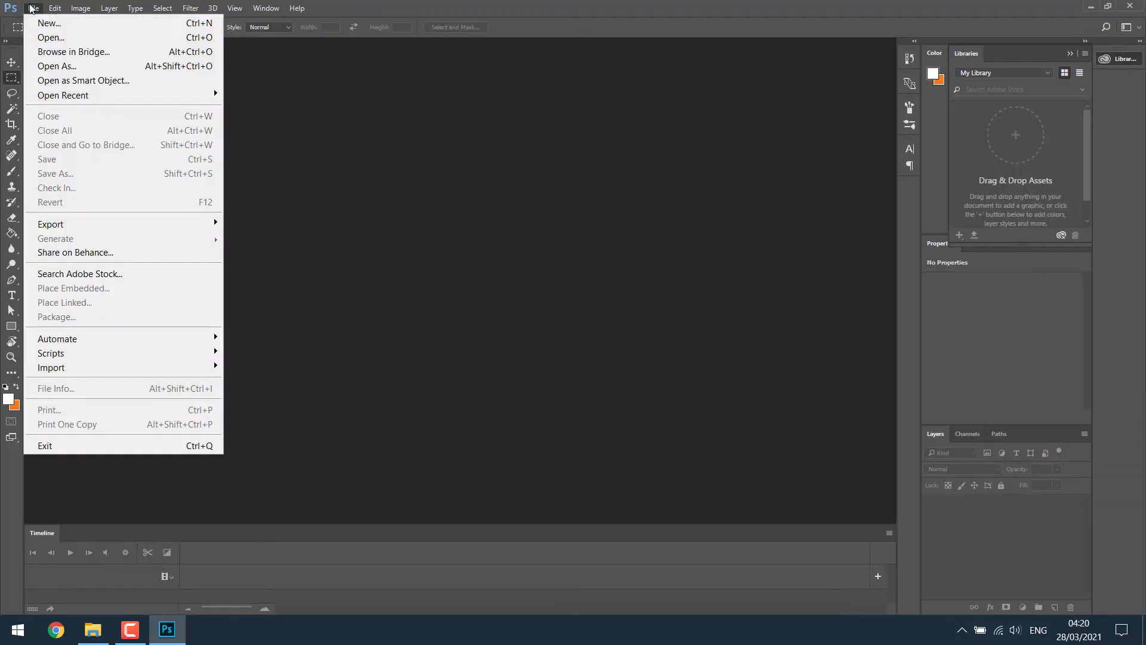
click(55, 35)
double_click(884, 179)
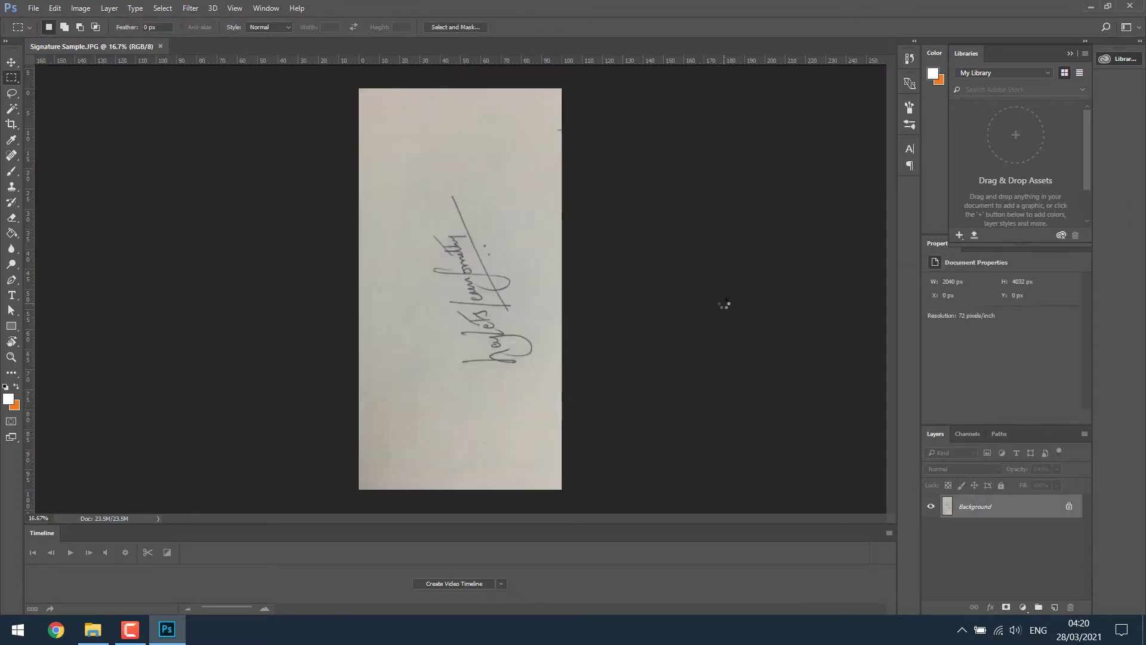
Step: Rotate the image 90° clockwise and convert the Background into Layer 0
click(82, 8)
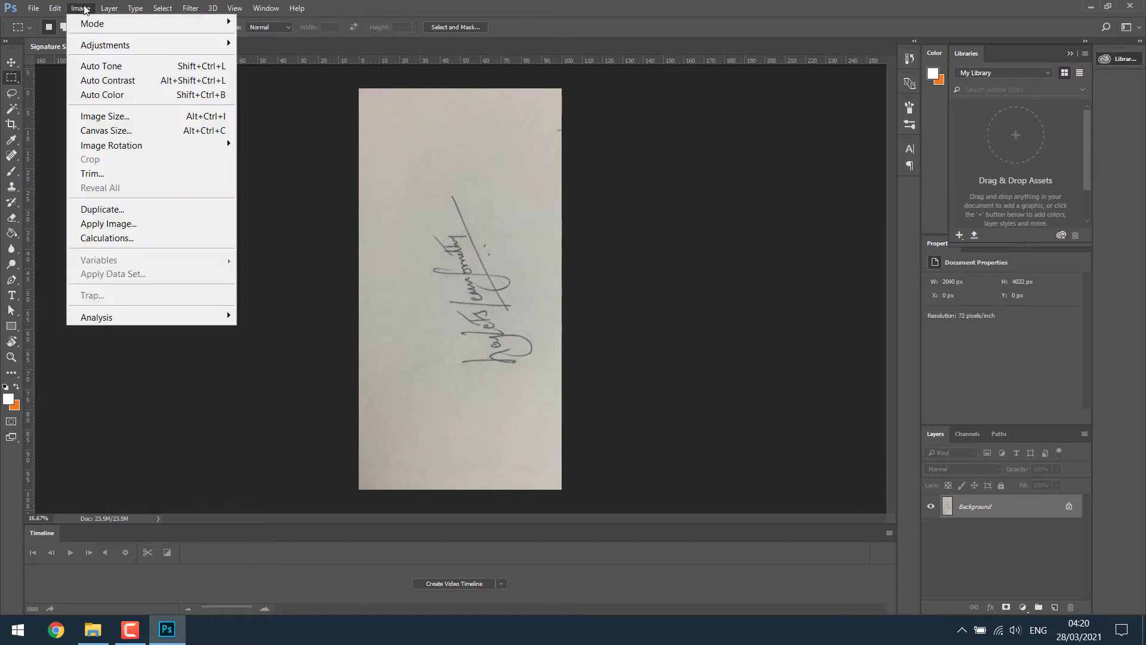
mouse_move(174, 145)
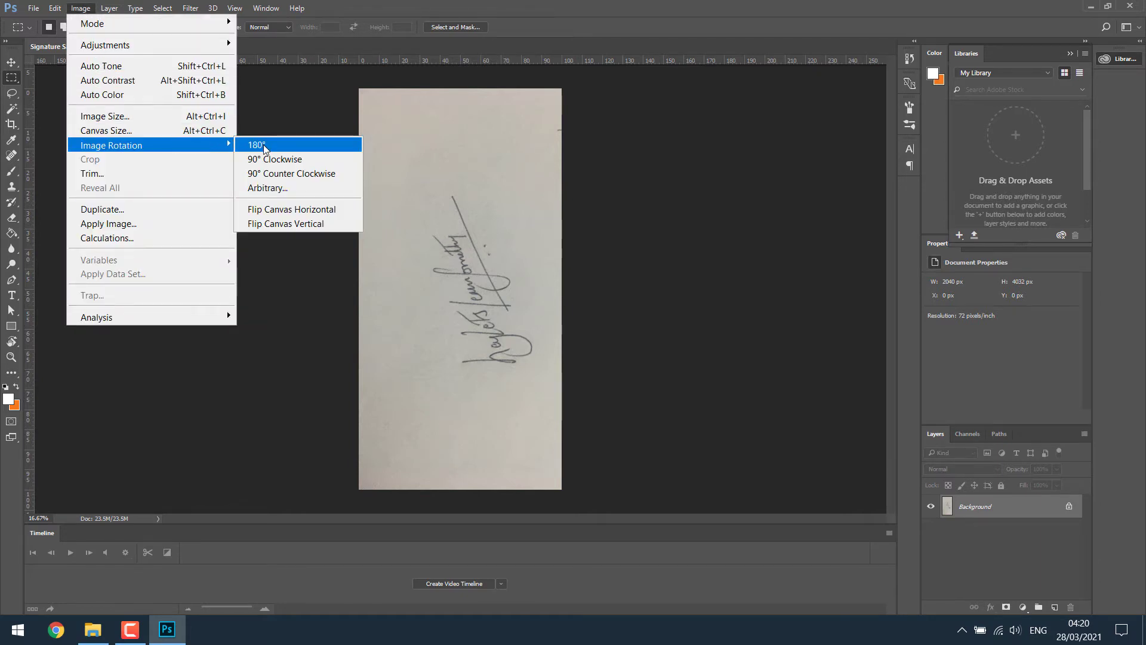
click(298, 159)
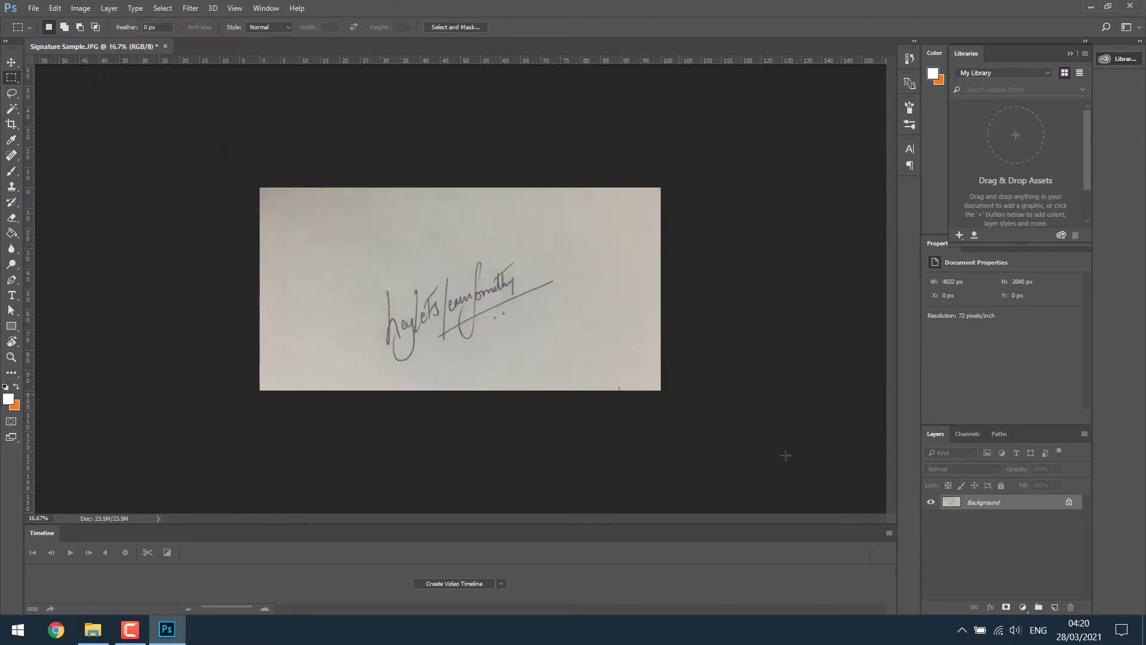
double_click(981, 510)
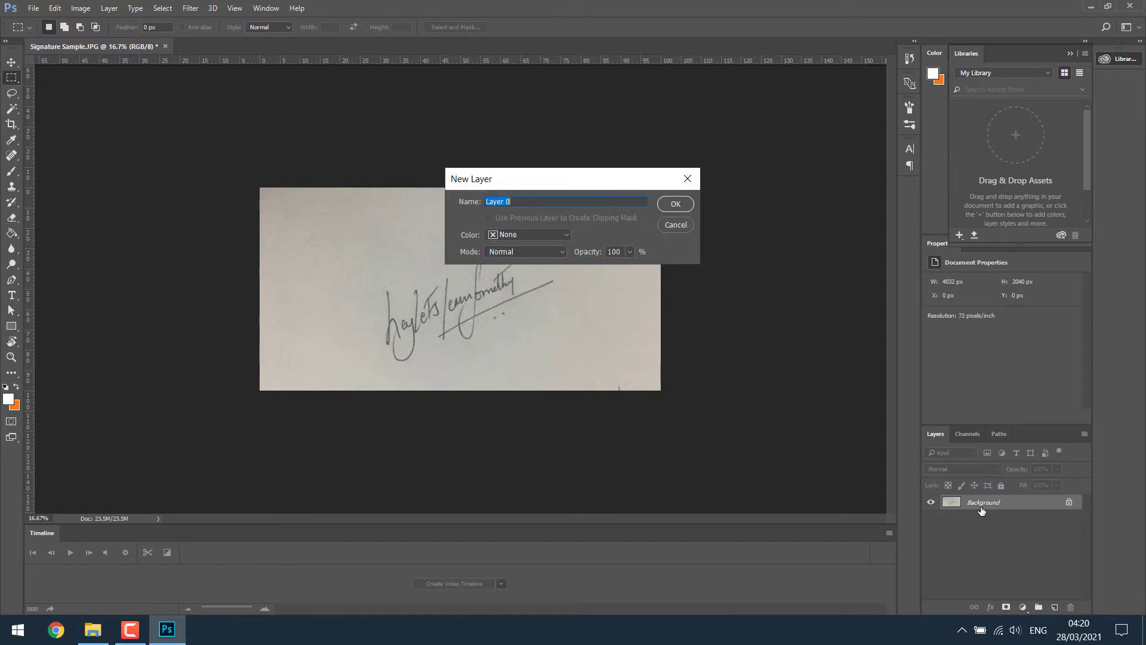
click(673, 203)
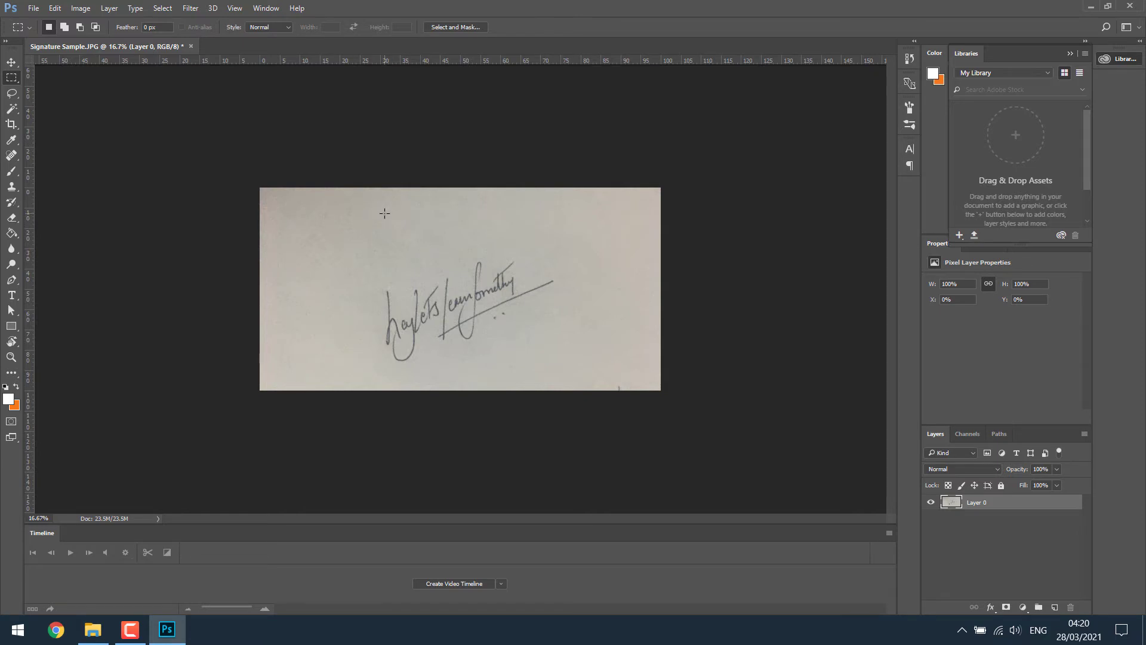
Step: Crop all four sides in tightly around the handwritten signature
click(12, 128)
drag(261, 289, 304, 291)
drag(460, 188, 461, 213)
drag(615, 290, 571, 291)
drag(460, 363, 460, 349)
drag(460, 213, 460, 227)
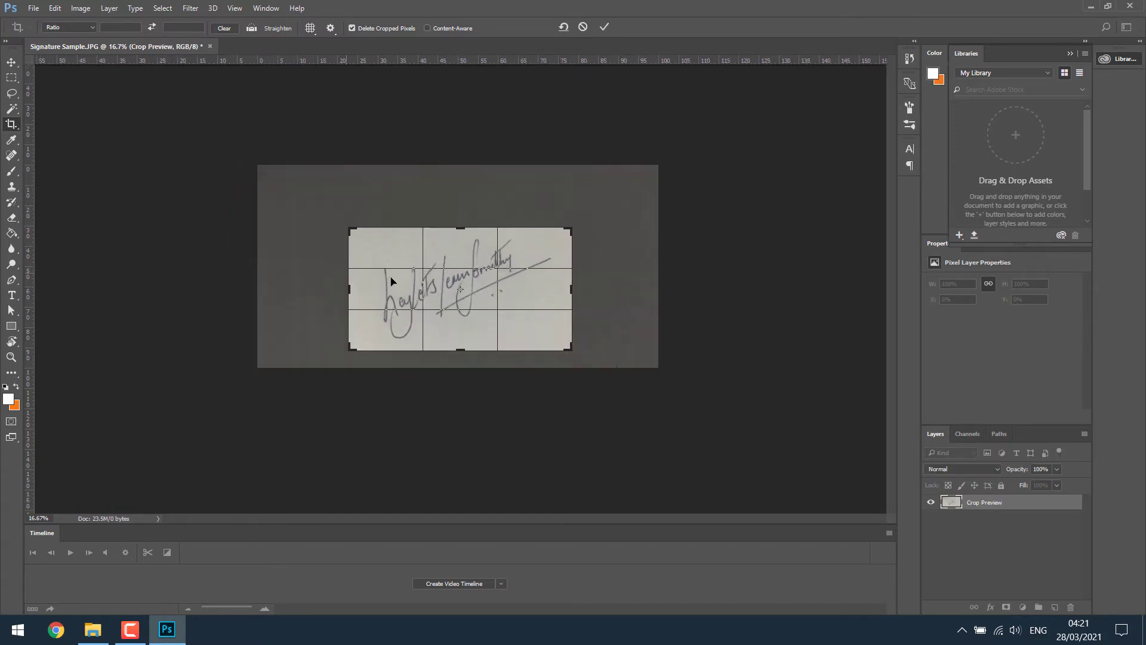
click(14, 64)
click(531, 240)
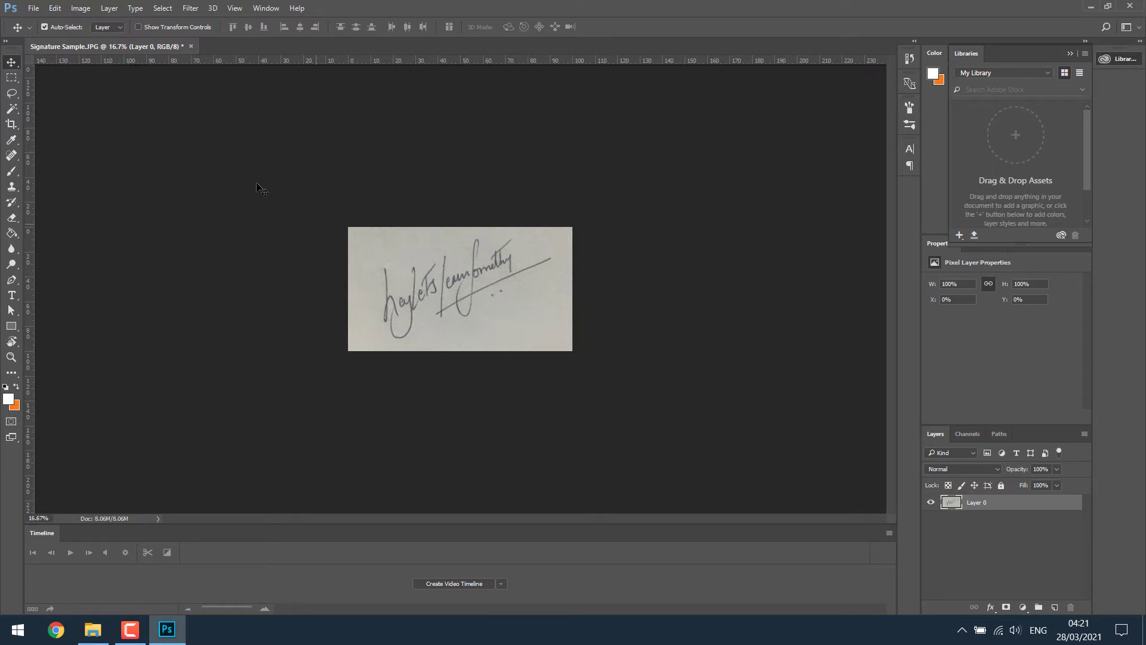
Step: Set the image resolution to 300 pixels/inch and zoom in to inspect the result
click(83, 8)
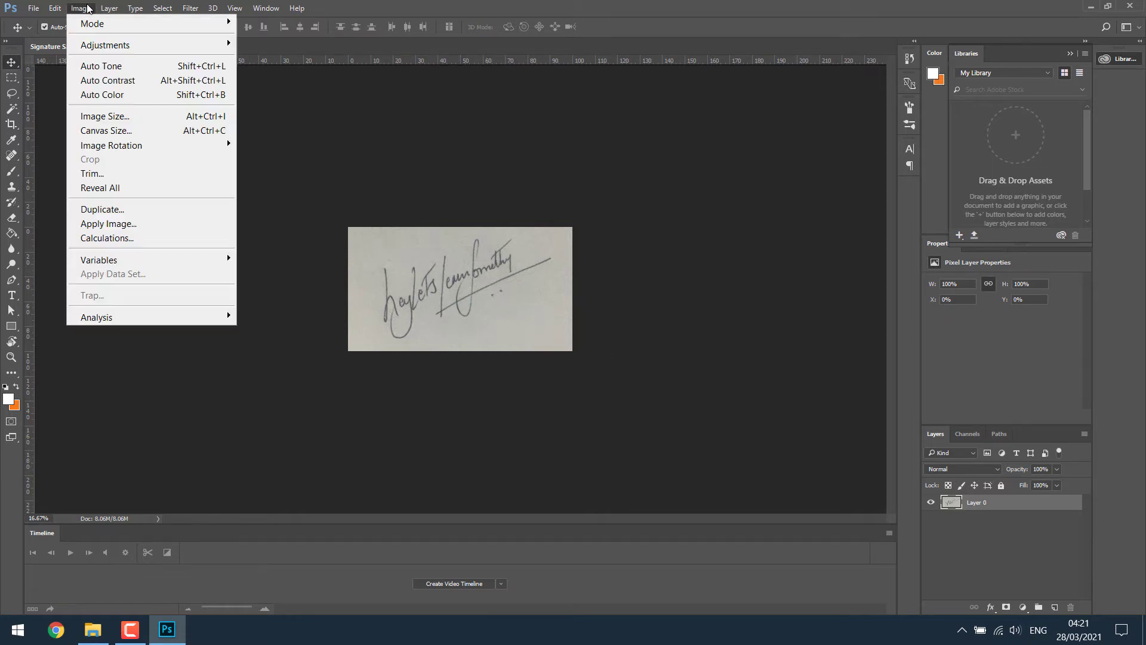
click(130, 115)
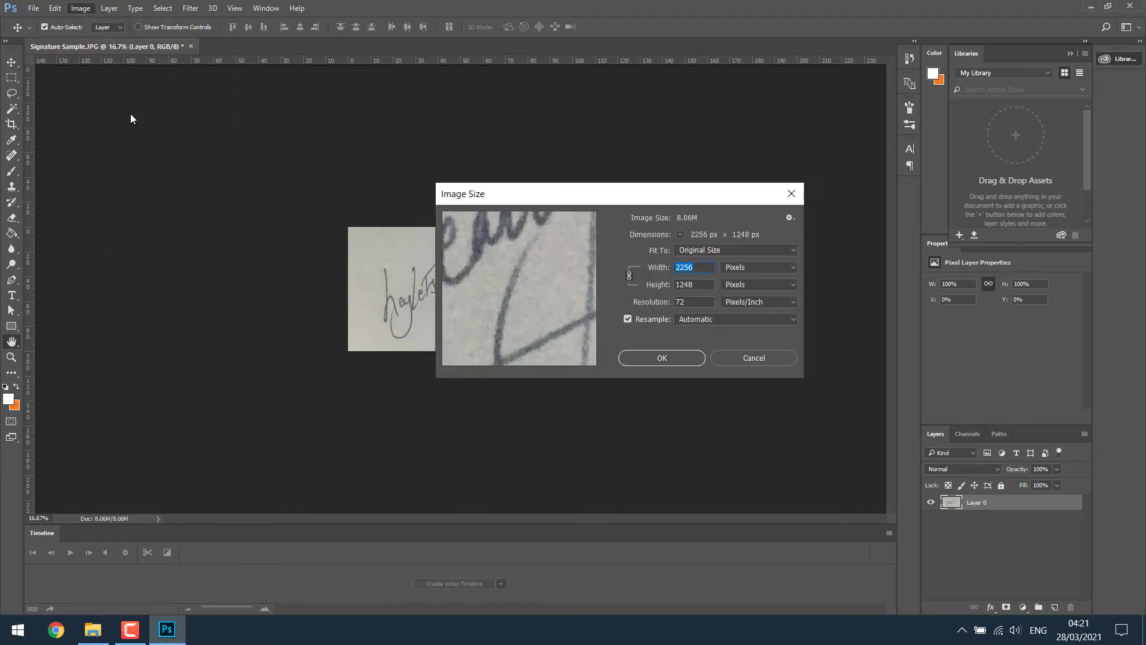
double_click(691, 302)
text(300)
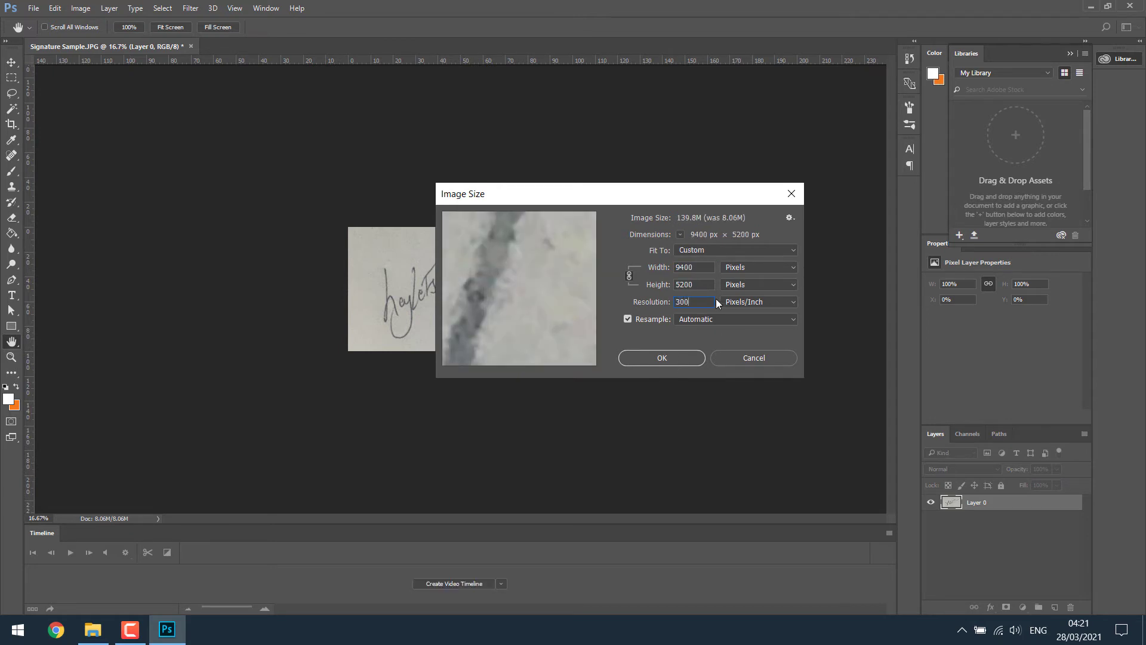
click(682, 358)
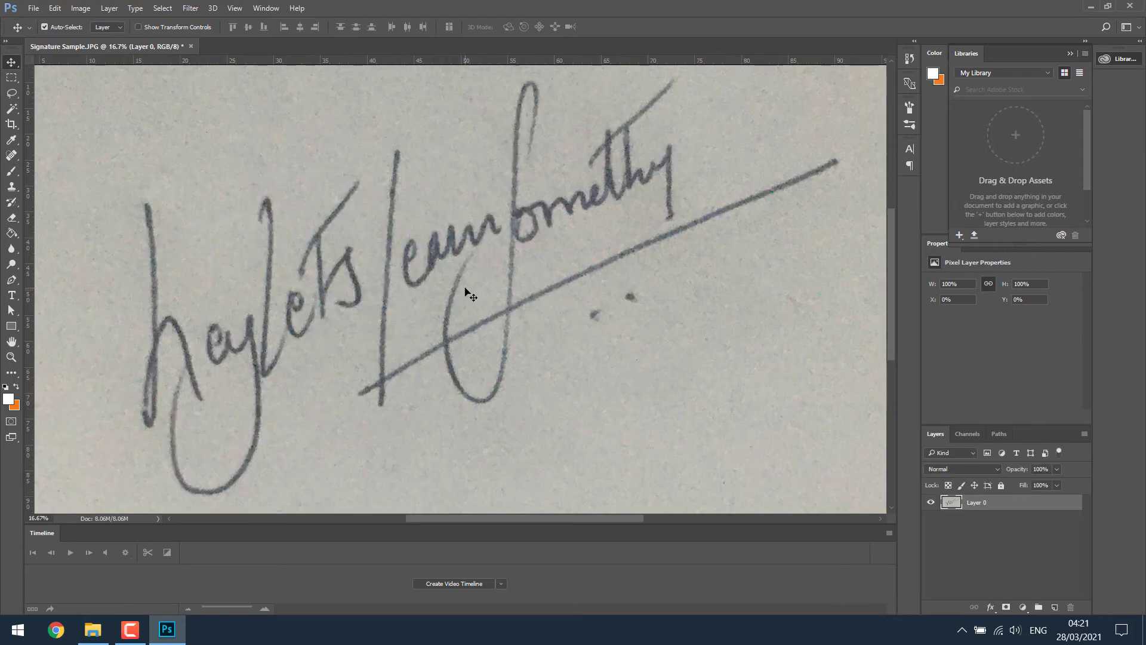
click(11, 357)
click(473, 294)
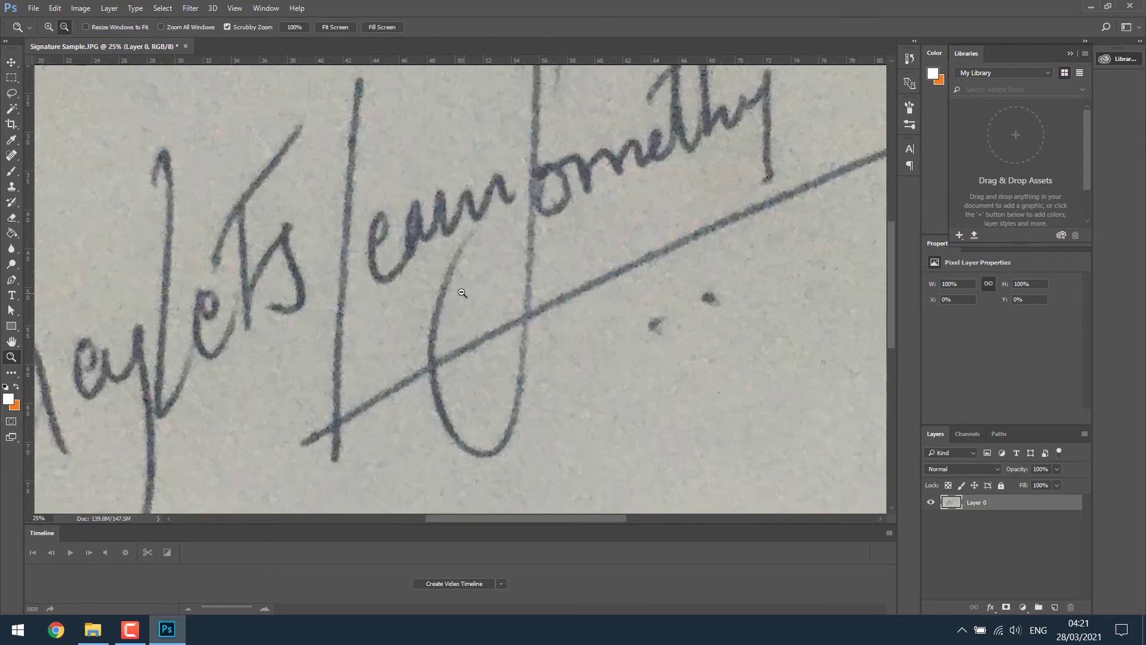
alt+click(457, 304)
alt+click(456, 304)
alt+click(457, 305)
alt+click(457, 304)
alt+click(456, 304)
alt+click(457, 304)
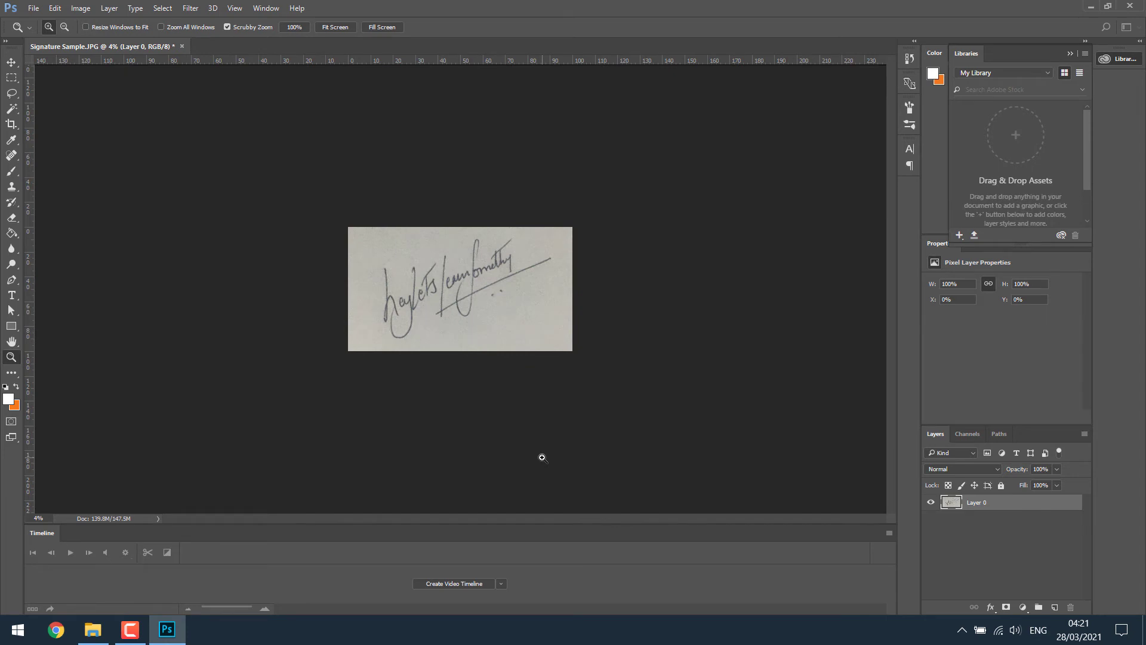
Step: Convert the image to Grayscale mode, discarding the colour information
click(80, 8)
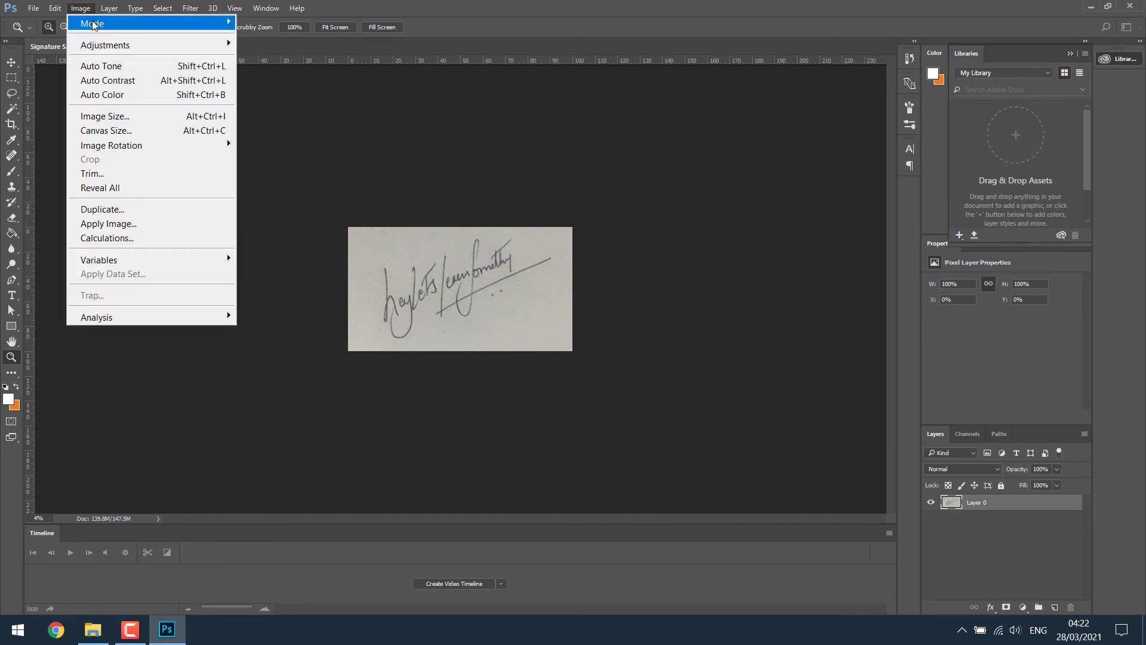
mouse_move(92, 26)
click(256, 37)
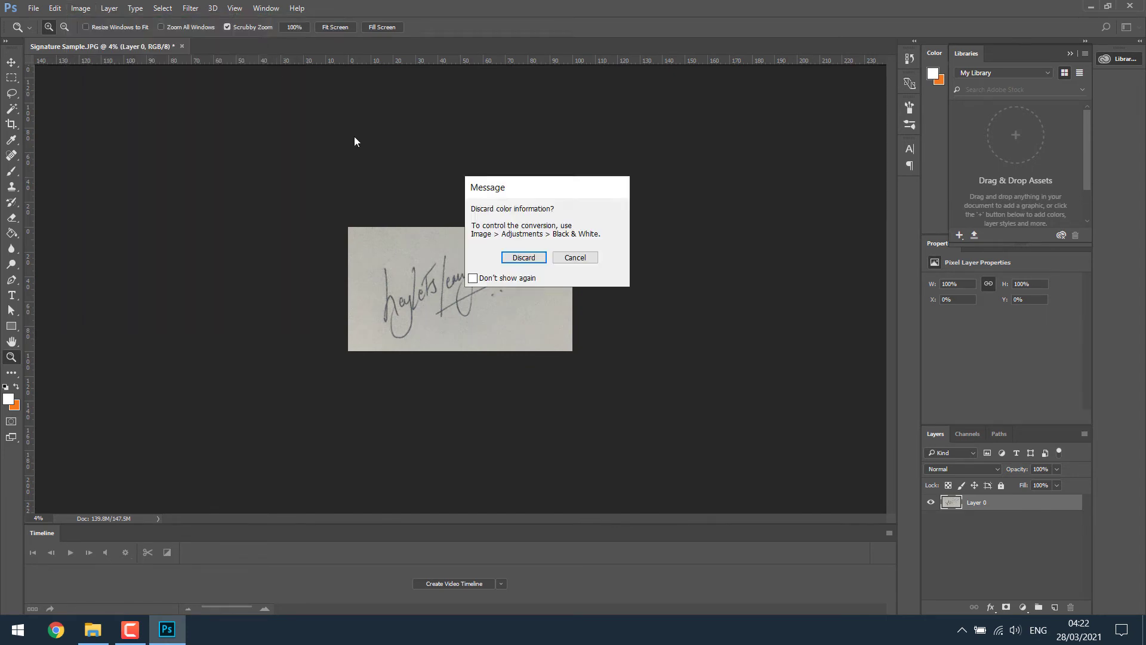
click(533, 254)
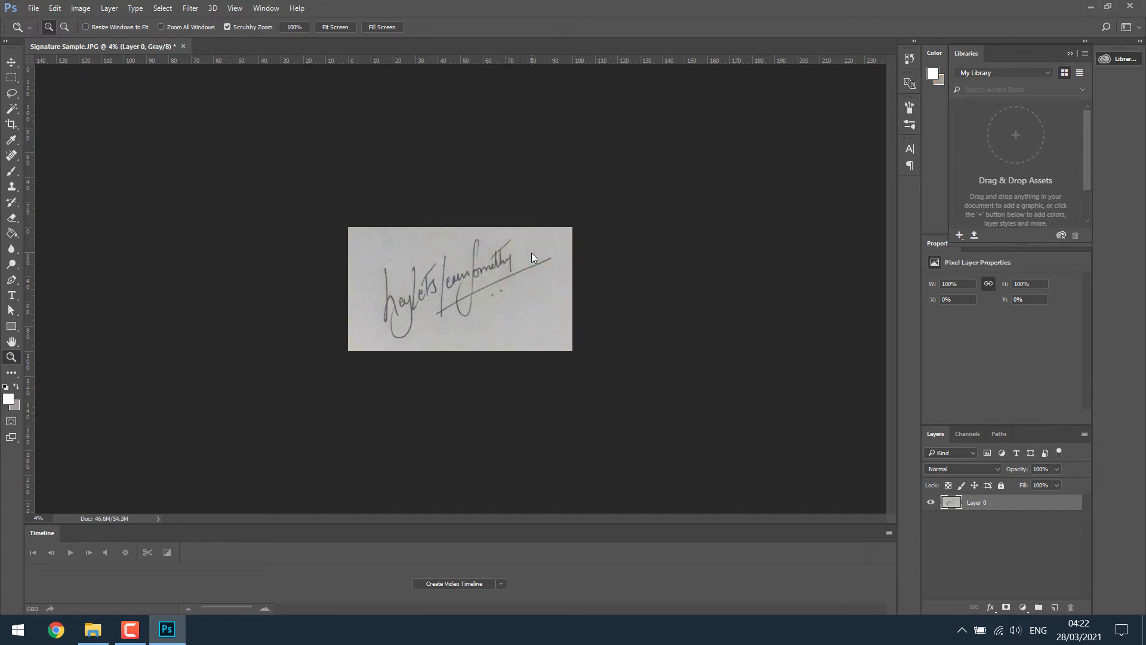
key(ctrl+l)
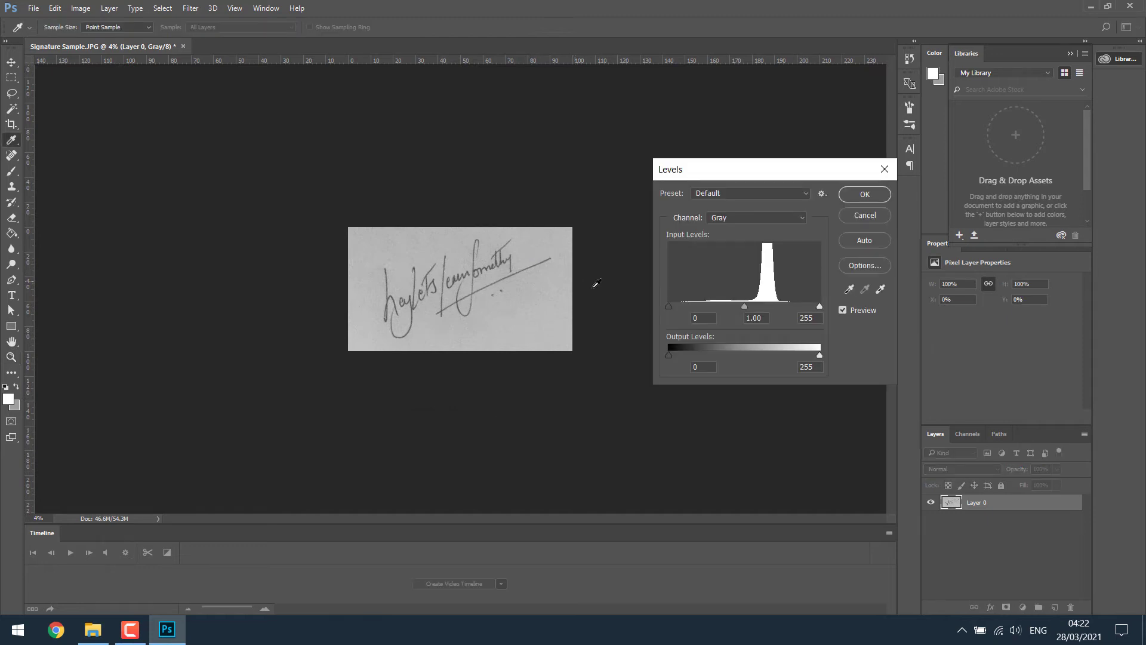
Step: Apply Levels with input values 67 / 0.12 / 125 for black strokes on pure white
drag(669, 305, 690, 306)
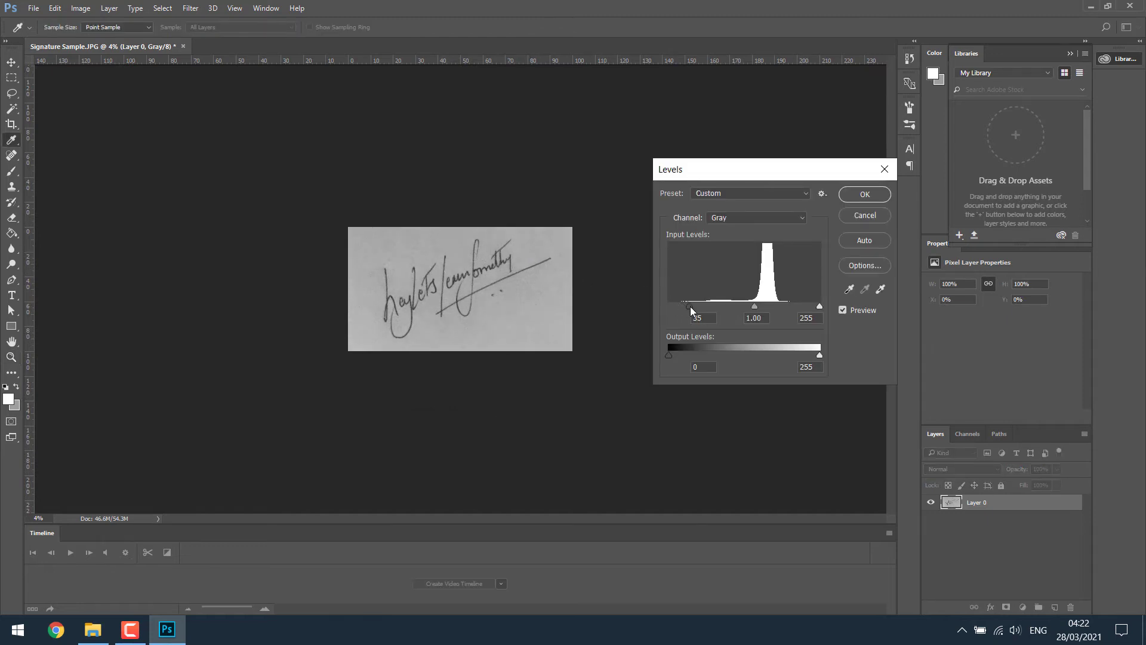
mouse_move(819, 306)
mouse_down()
mouse_move(752, 320)
mouse_move(724, 305)
mouse_move(743, 306)
mouse_move(708, 306)
mouse_up()
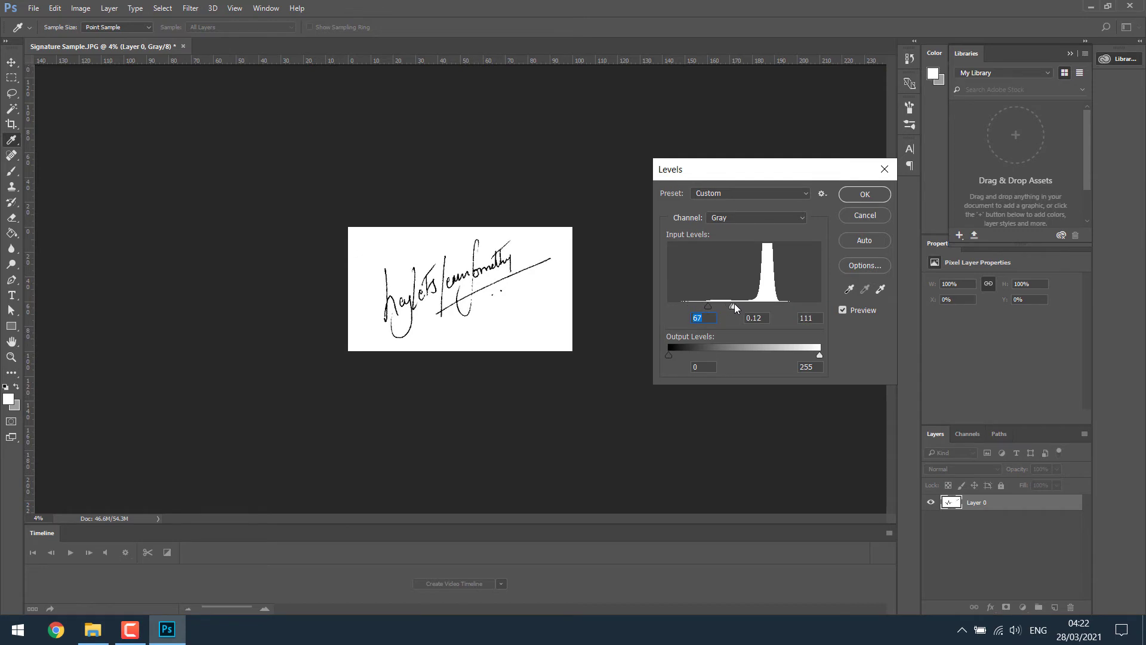
click(865, 194)
key(z)
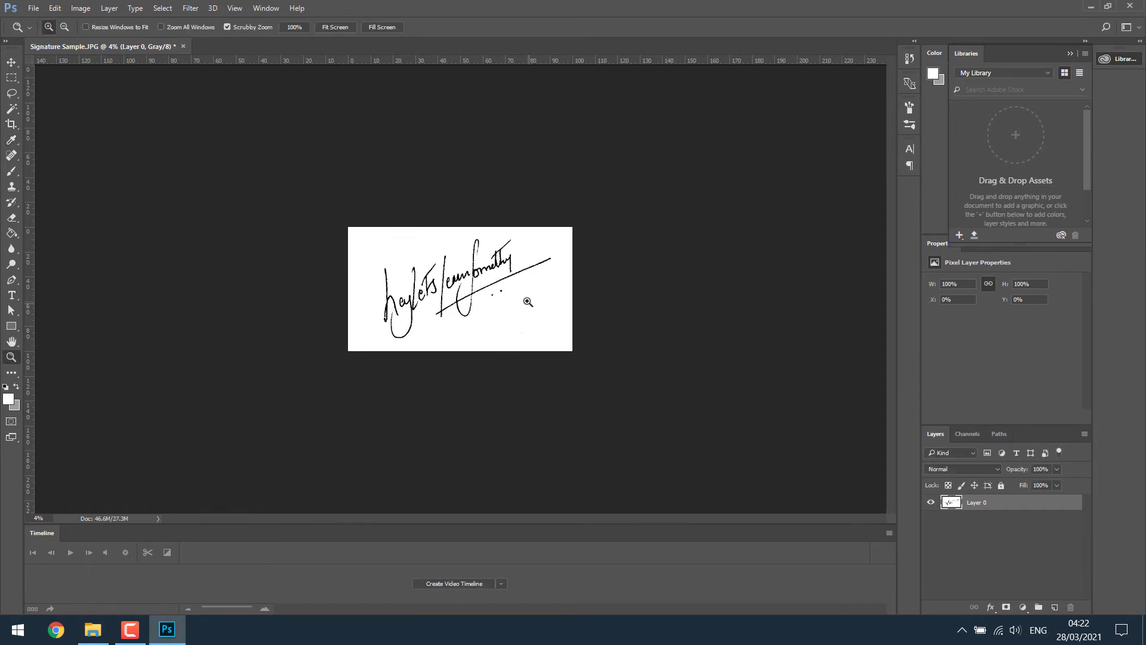
Step: Select the white paper with Color Range (fuzziness 40), delete it, and deselect
click(163, 8)
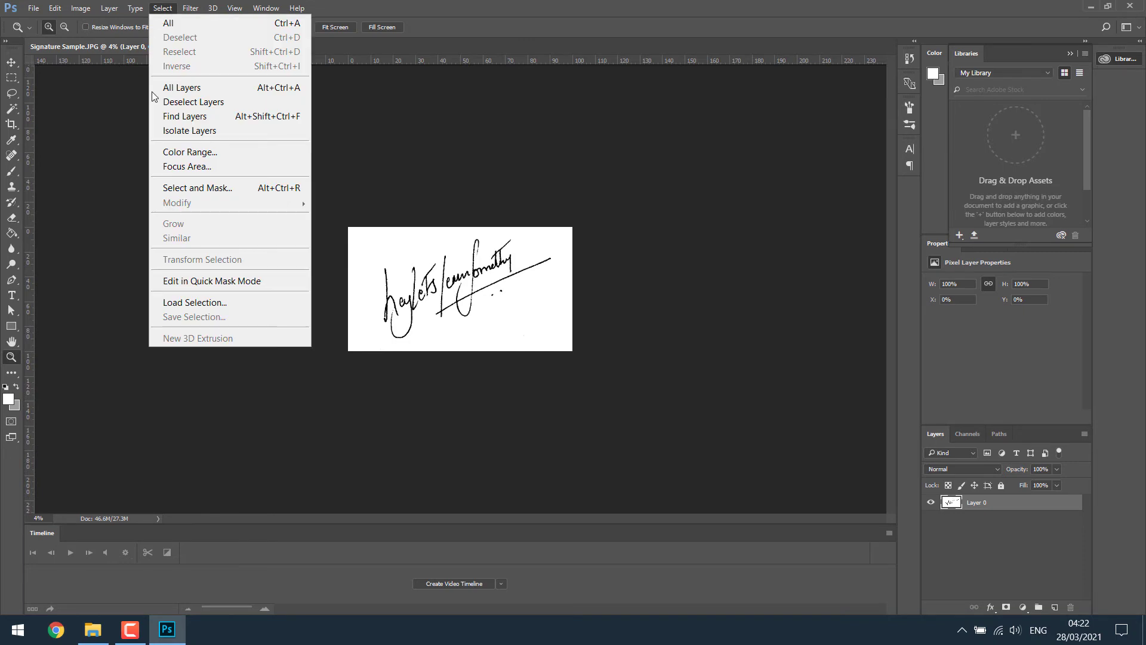
click(197, 154)
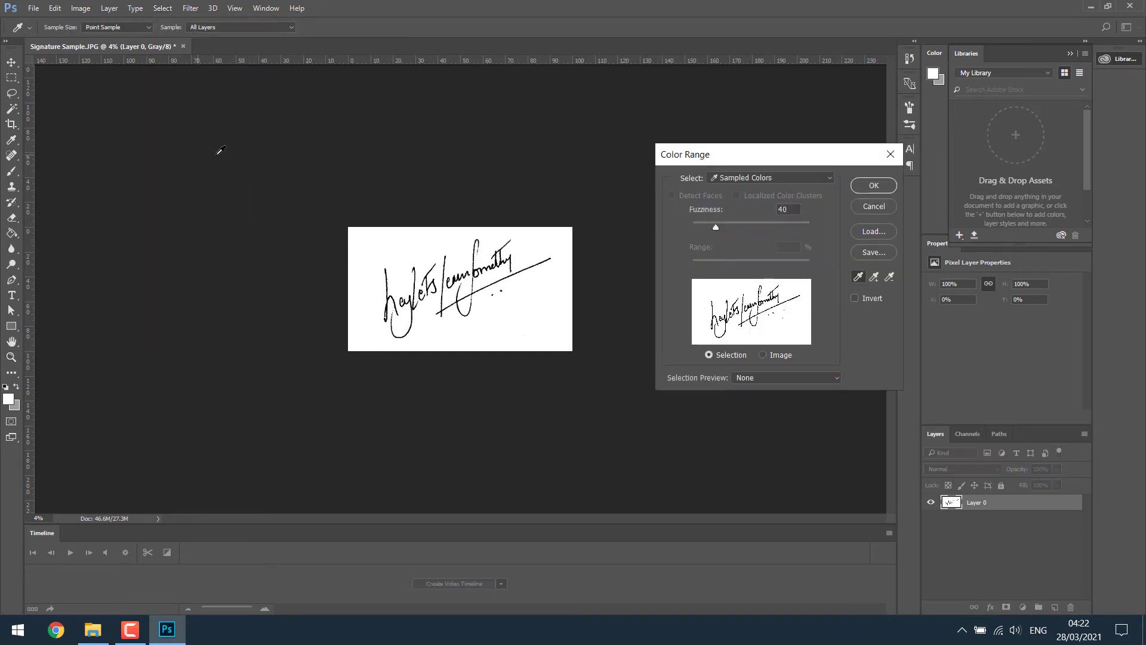
click(874, 185)
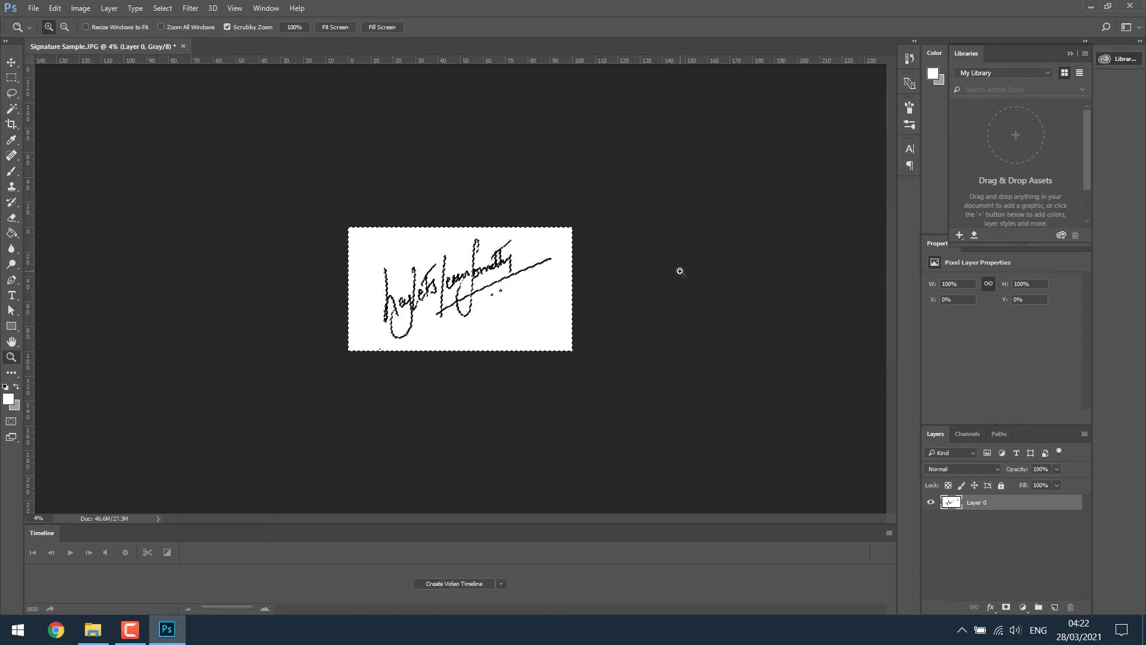
key(Delete)
key(ctrl+plus)
key(m)
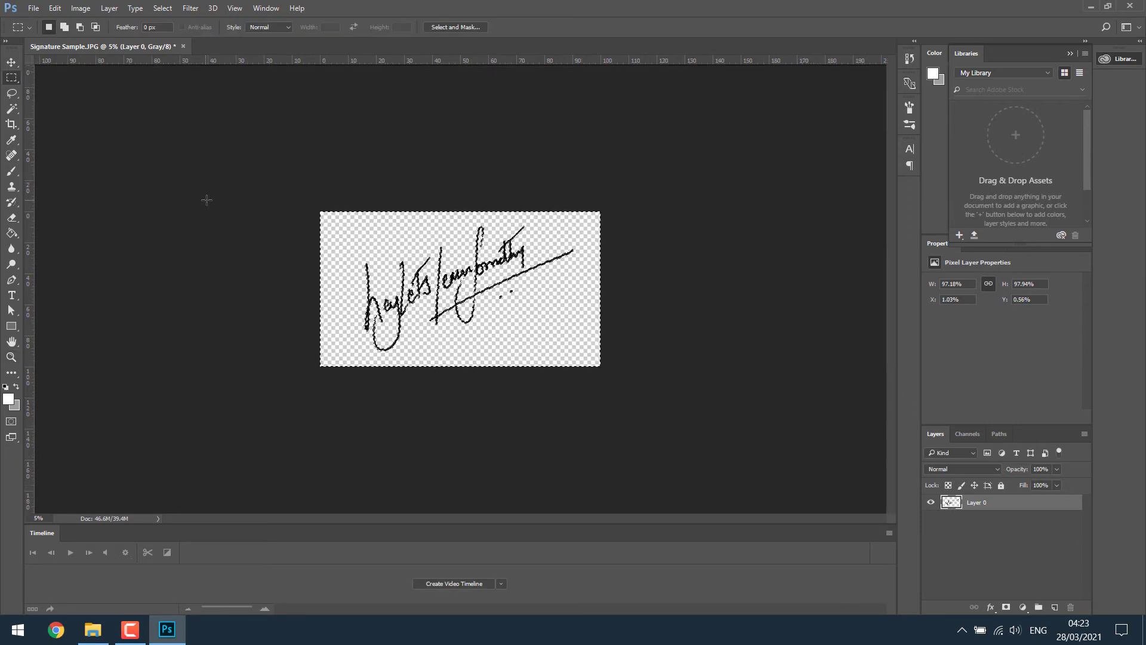
key(ctrl+d)
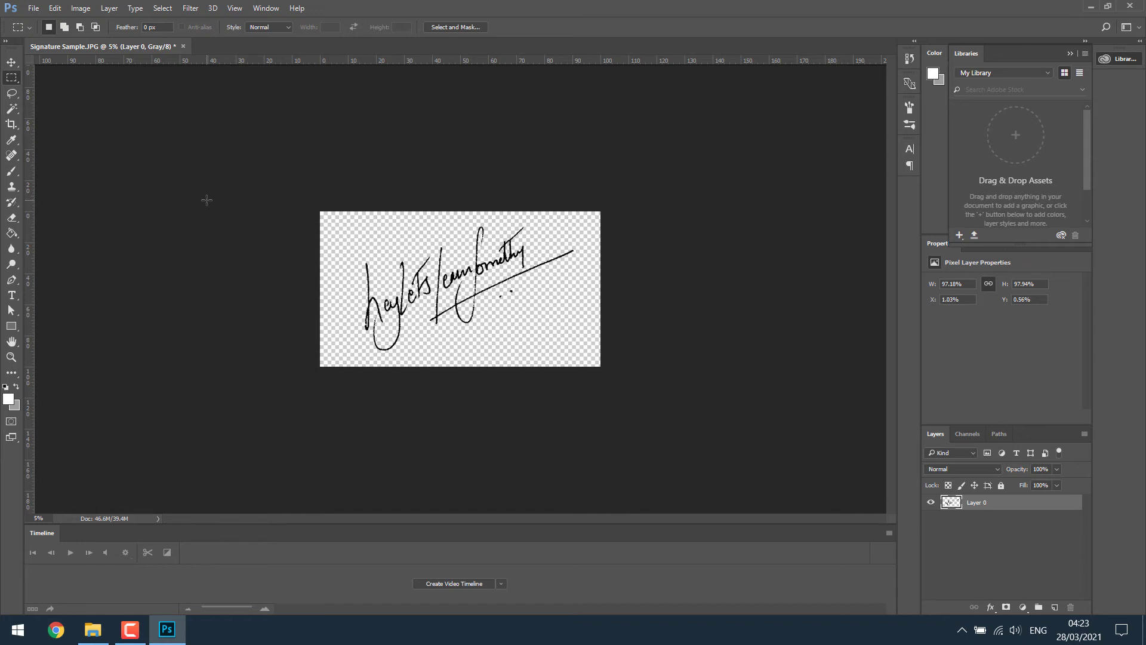
Step: Change the image mode from Grayscale to RGB Color
click(80, 8)
mouse_move(106, 25)
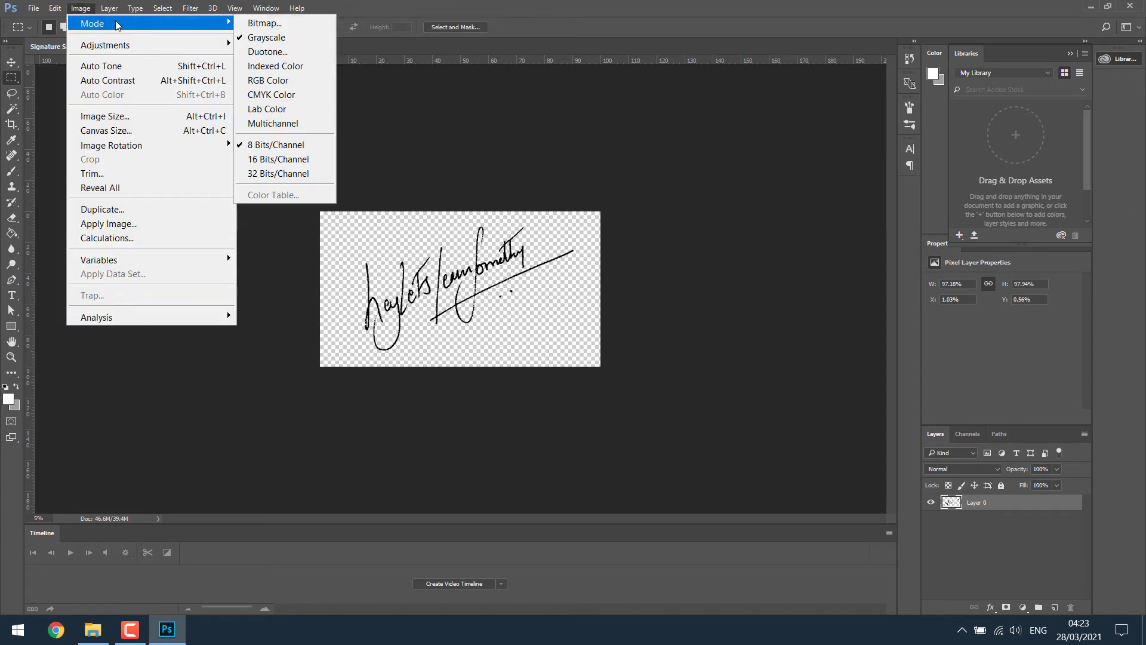
click(277, 81)
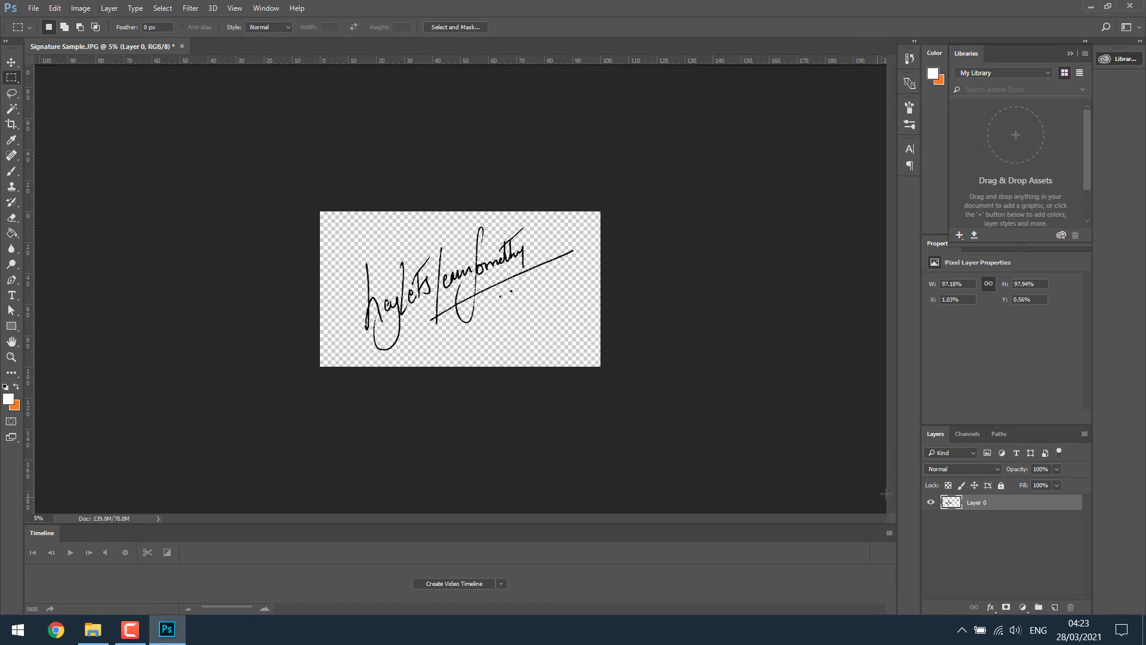
Step: Give Layer 0 a red Color Overlay (f4241a) through Blending Options
right_click(969, 504)
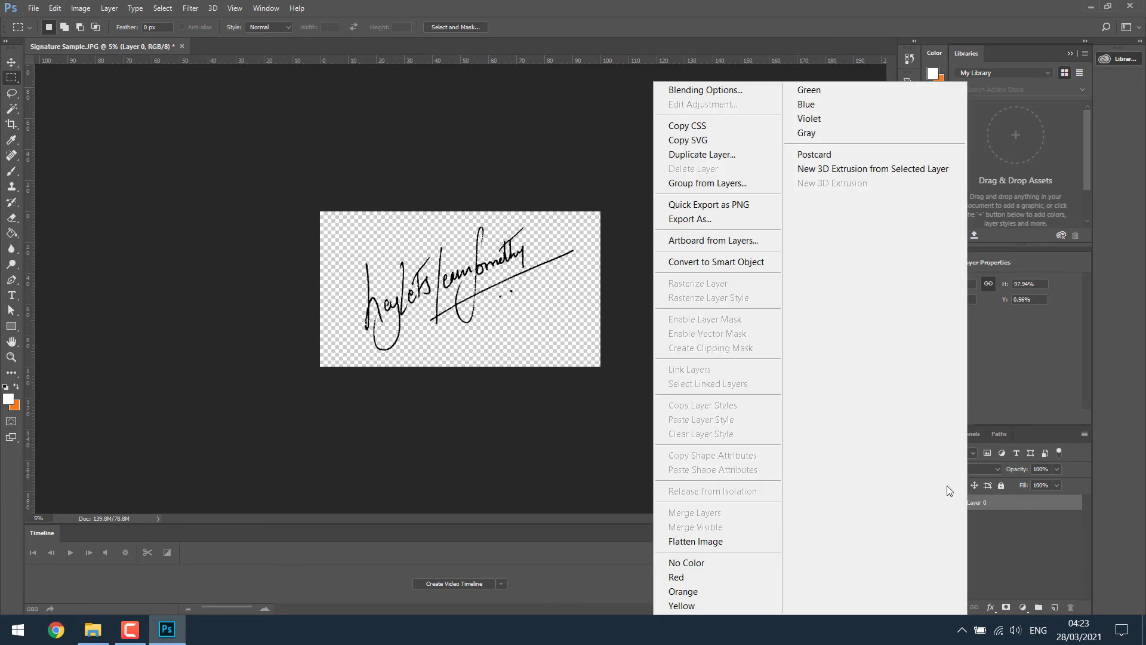
click(720, 94)
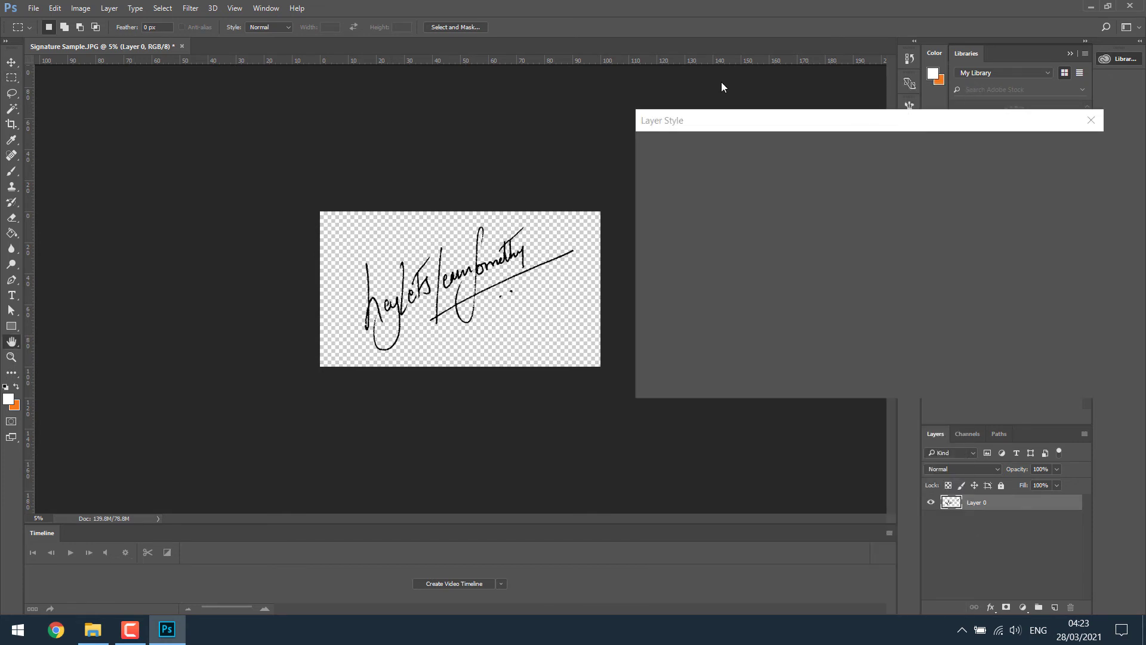
click(672, 287)
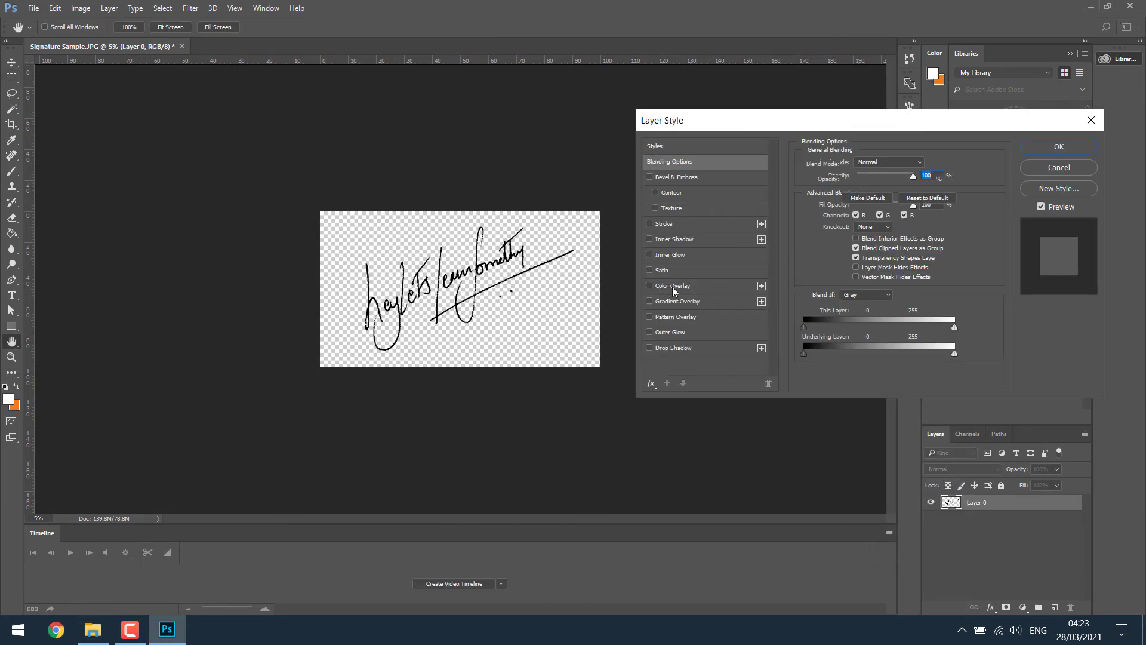
click(926, 163)
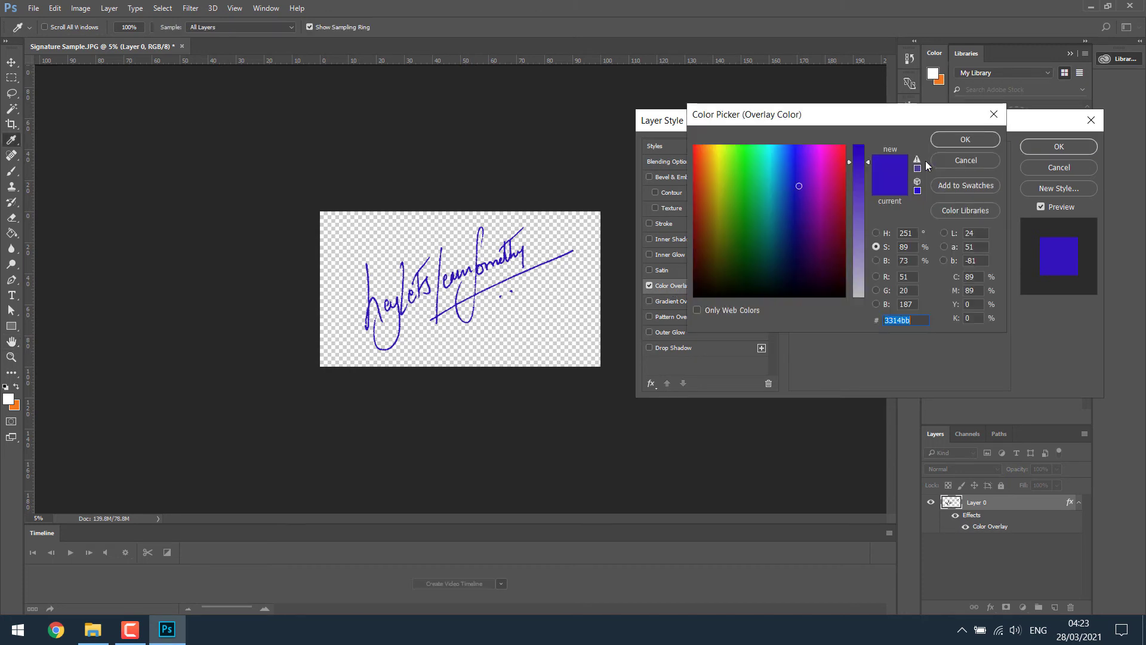
click(704, 186)
drag(705, 185, 695, 151)
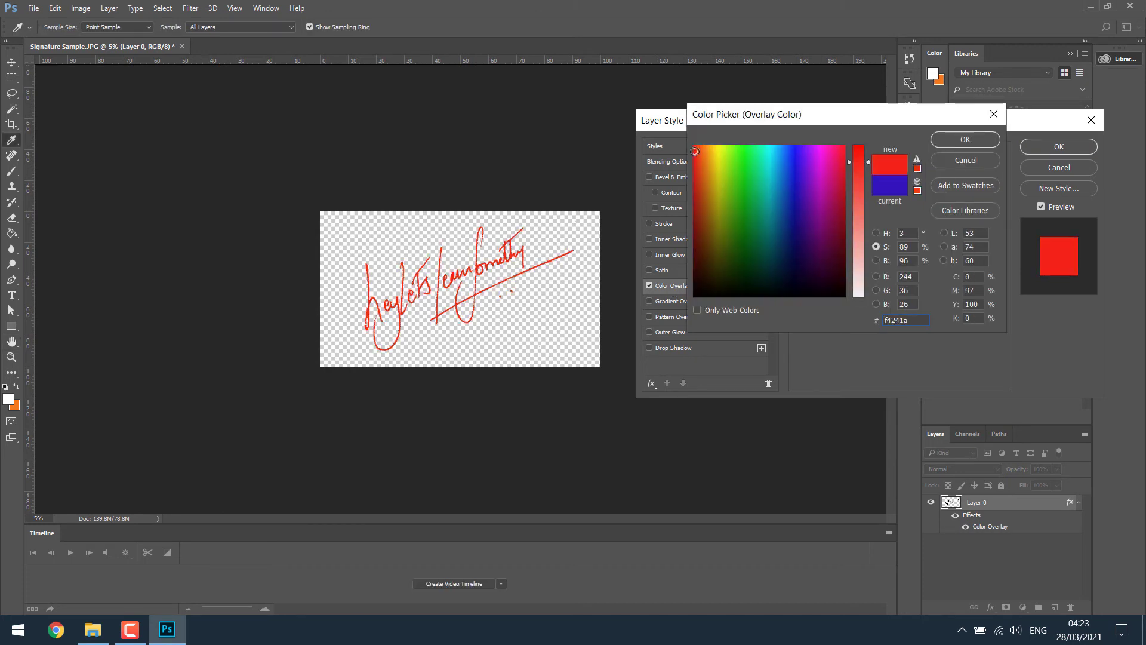
click(954, 145)
click(1075, 145)
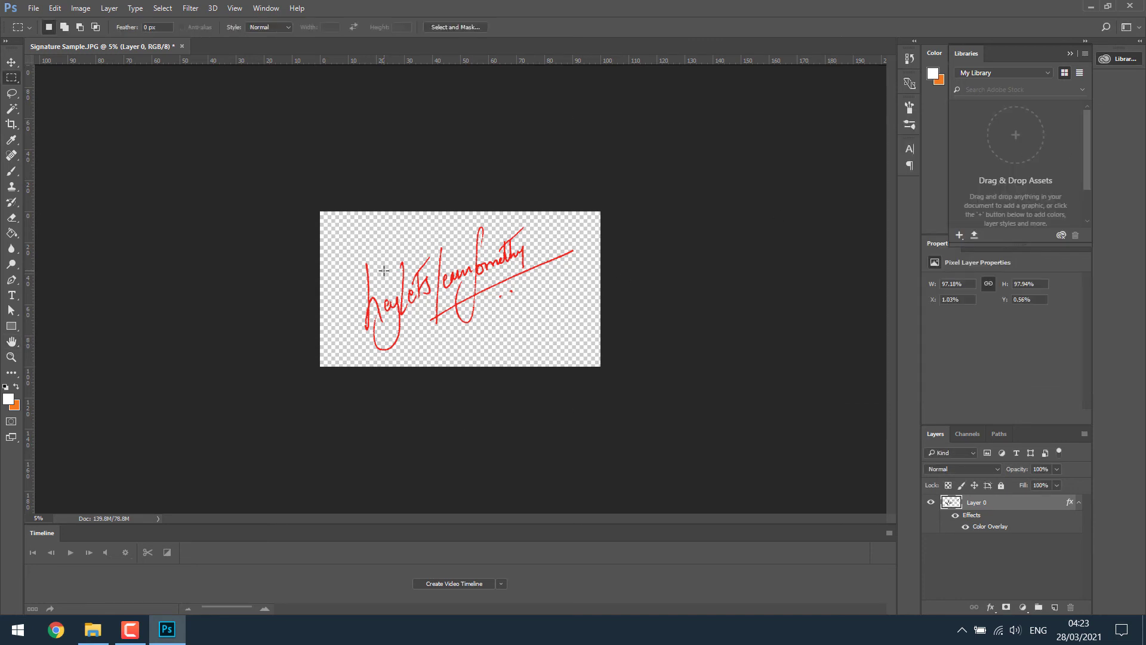
Step: Save the signature to the Desktop as PNG named 'Final Signature' with default PNG options
click(33, 8)
click(66, 173)
click(564, 413)
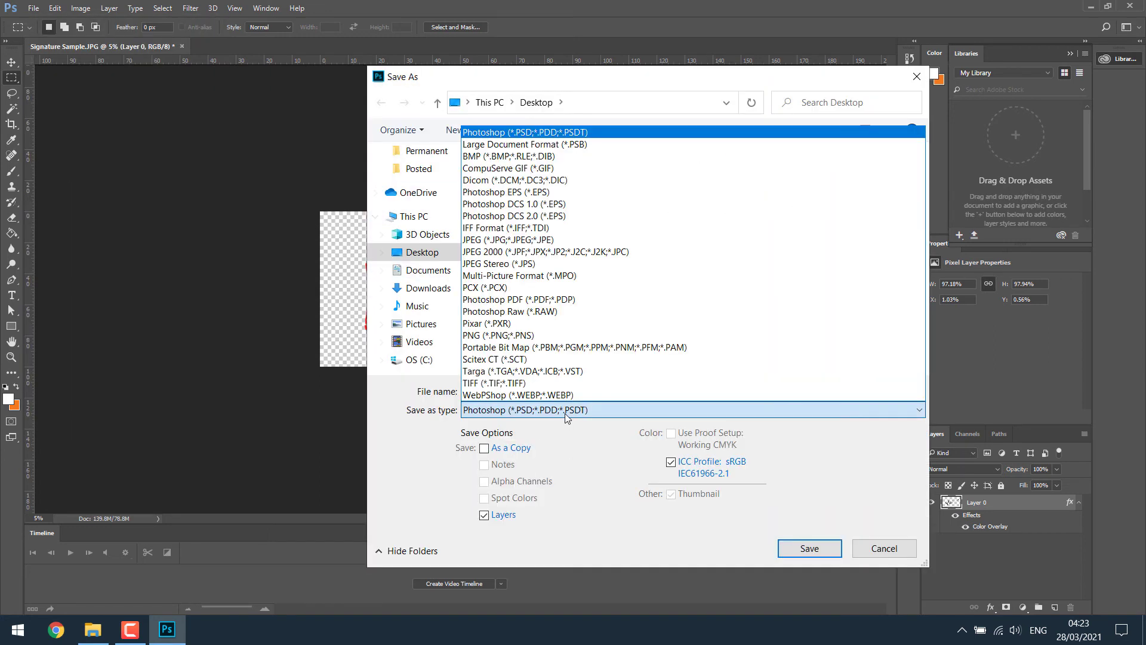
click(521, 335)
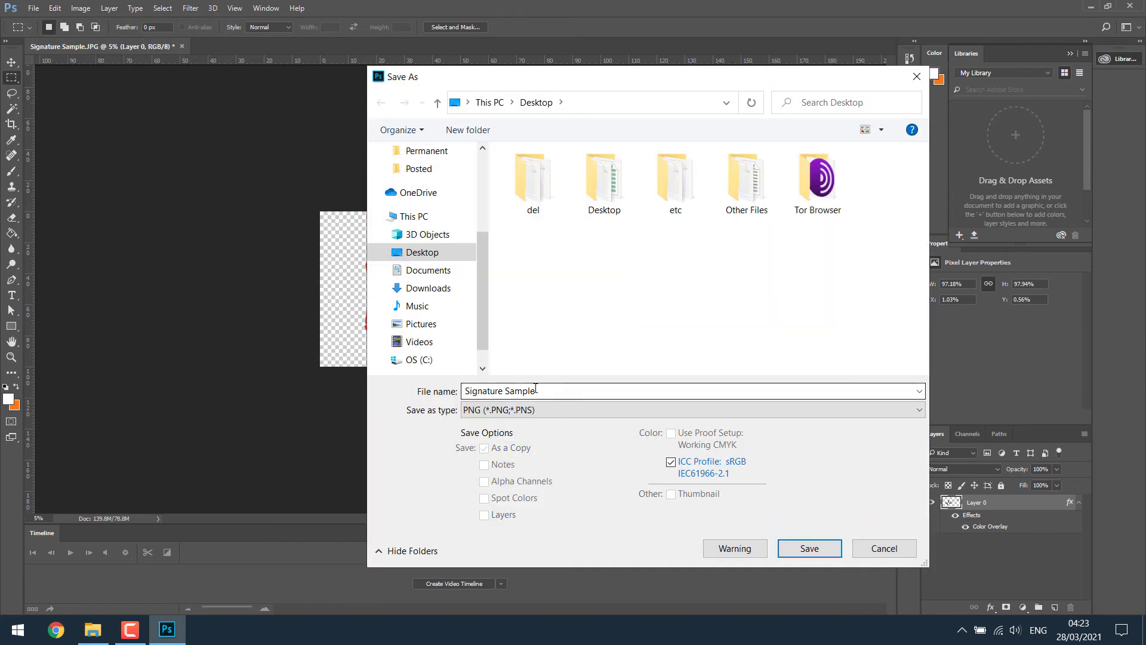
click(571, 388)
text(Final Signature)
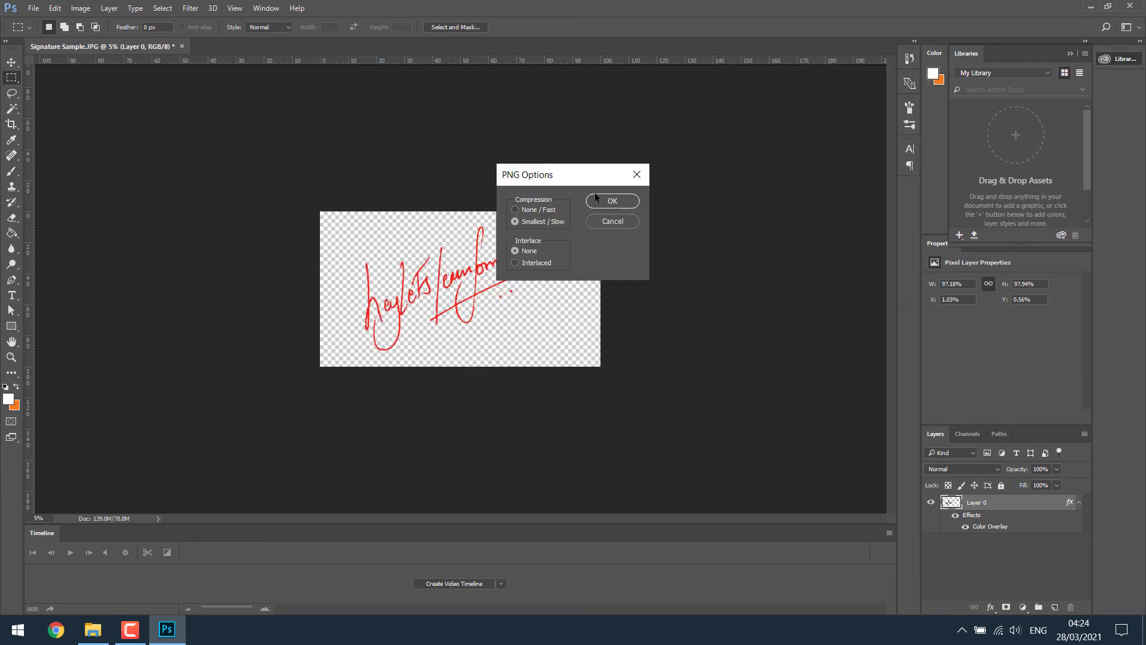
click(621, 203)
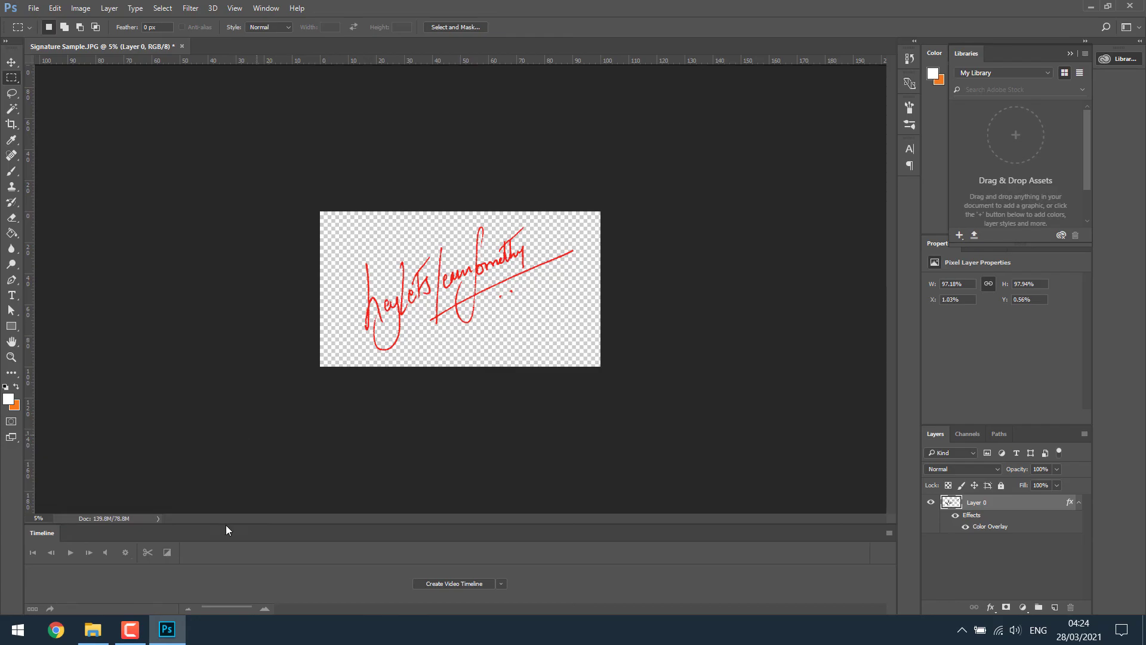
Step: Minimise Photoshop and move the Final Signature file beside Signature Sample on the desktop
click(167, 629)
mouse_move(27, 564)
mouse_down()
mouse_move(349, 205)
mouse_move(360, 229)
mouse_up()
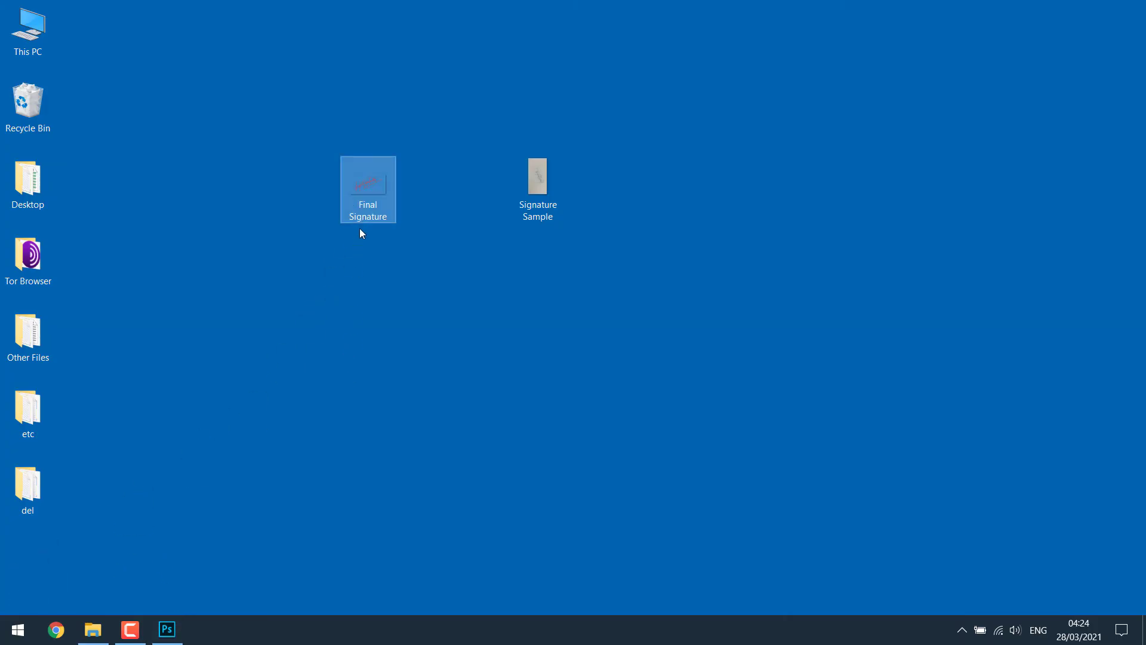
mouse_move(356, 188)
Step: Launch Word 2016 by searching 'word' from the Start menu
click(3, 638)
text(wor)
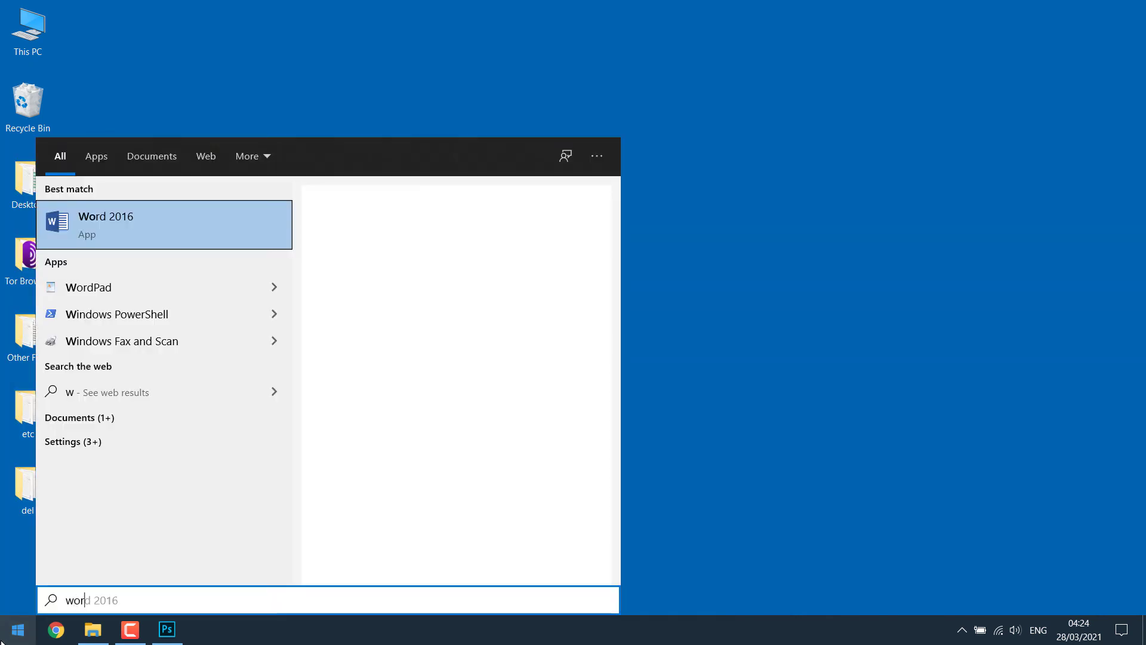
text(d)
key(Return)
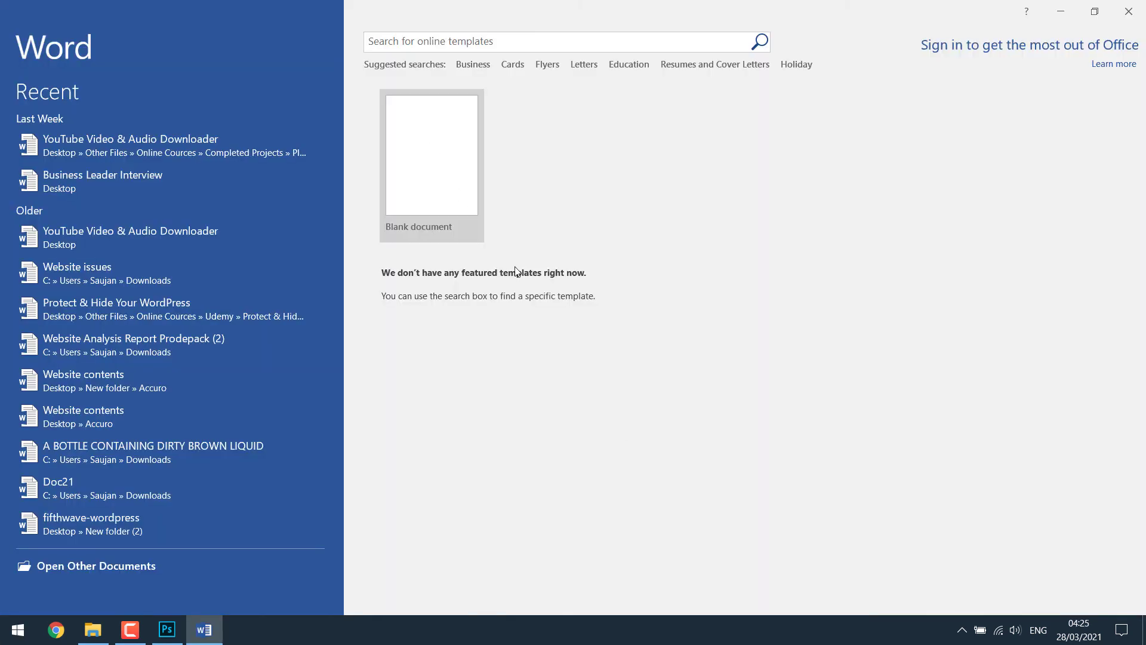
Step: In a blank document, type an underscore line labelled 'Signature' with blank lines above
click(442, 180)
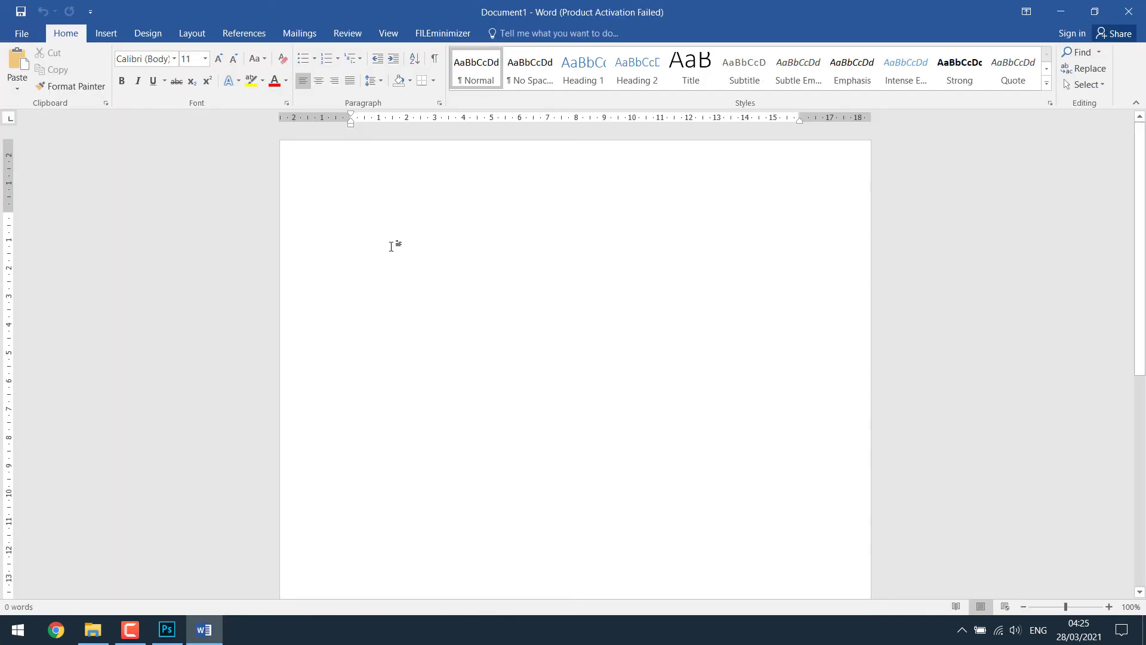
text(___________________________________)
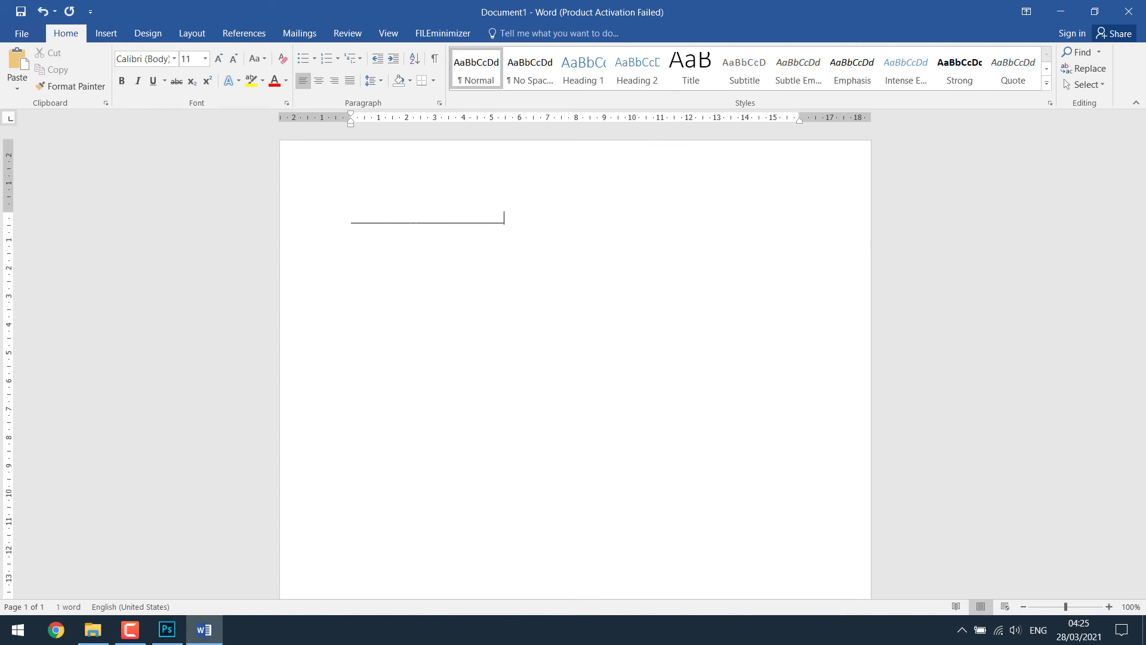
key(Return)
text(Signature)
key(Up)
key(Return)
key(Return)
key(Return)
key(Return)
key(Return)
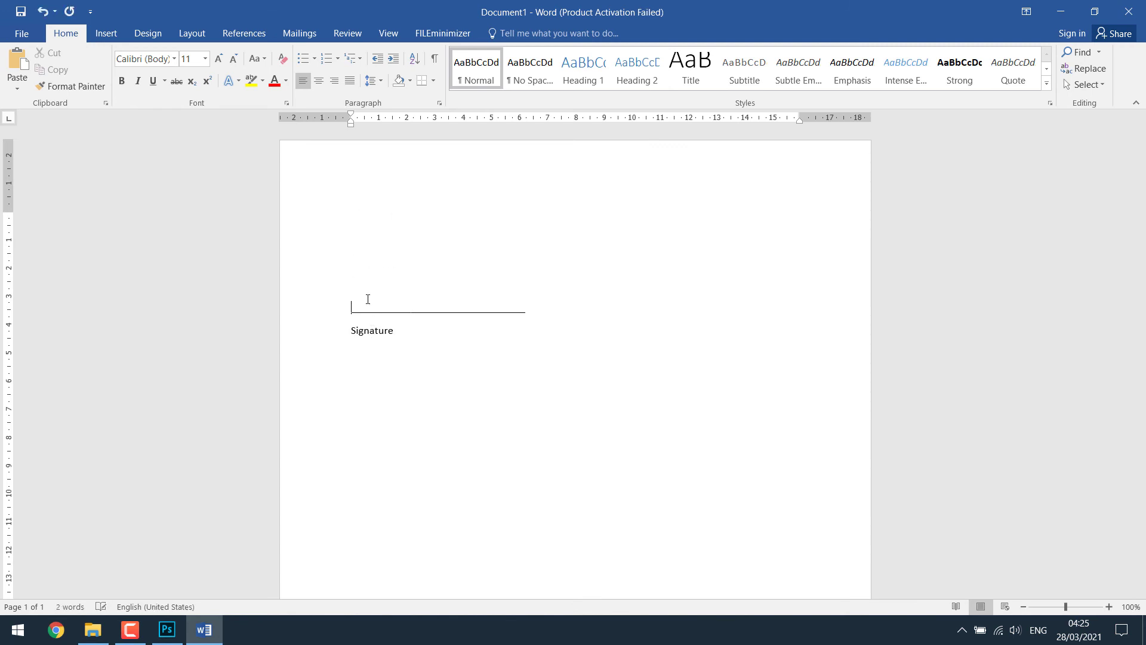
Step: Drag Final Signature.png from the desktop into the document and select the picture
double_click(588, 3)
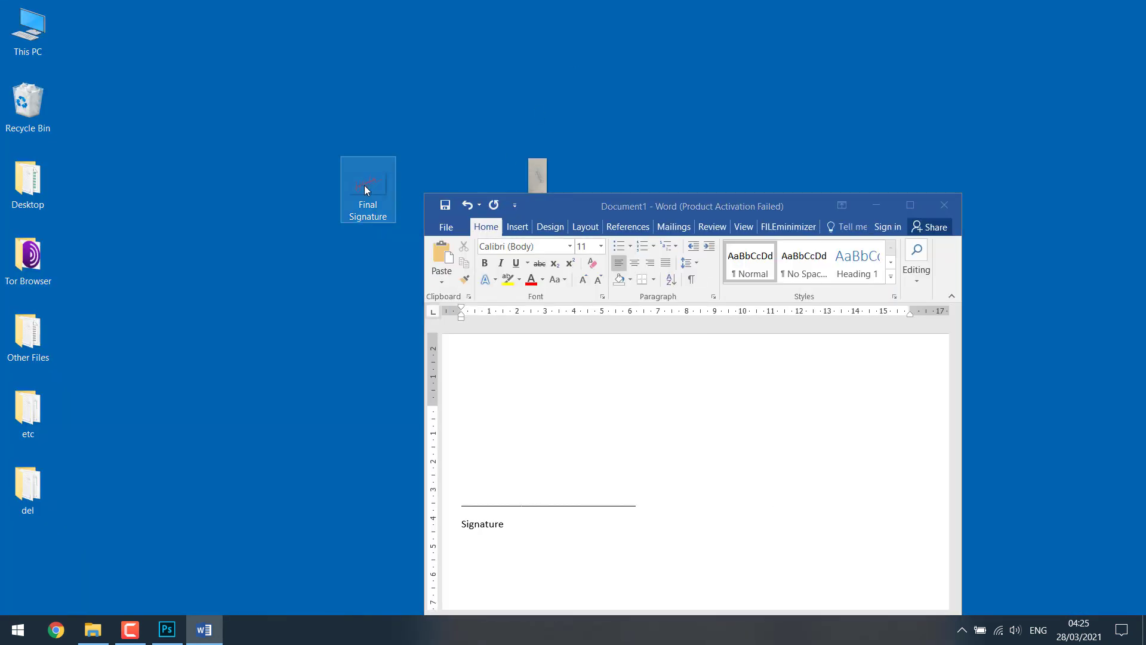
mouse_move(364, 185)
mouse_down()
mouse_move(519, 405)
mouse_move(502, 489)
mouse_up()
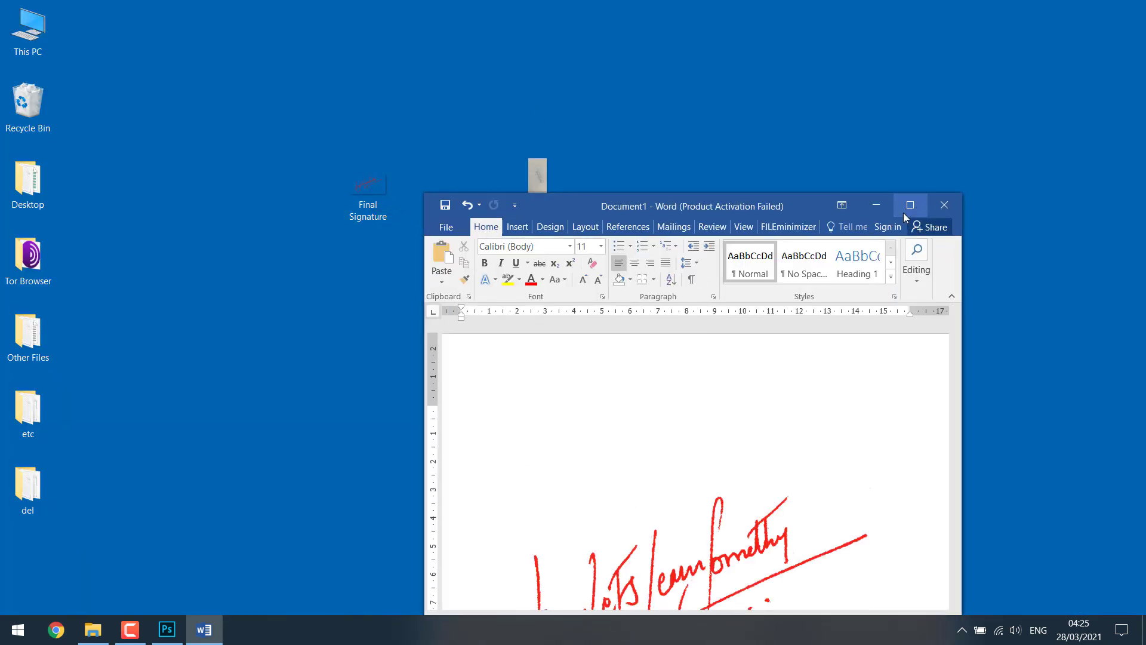
click(909, 205)
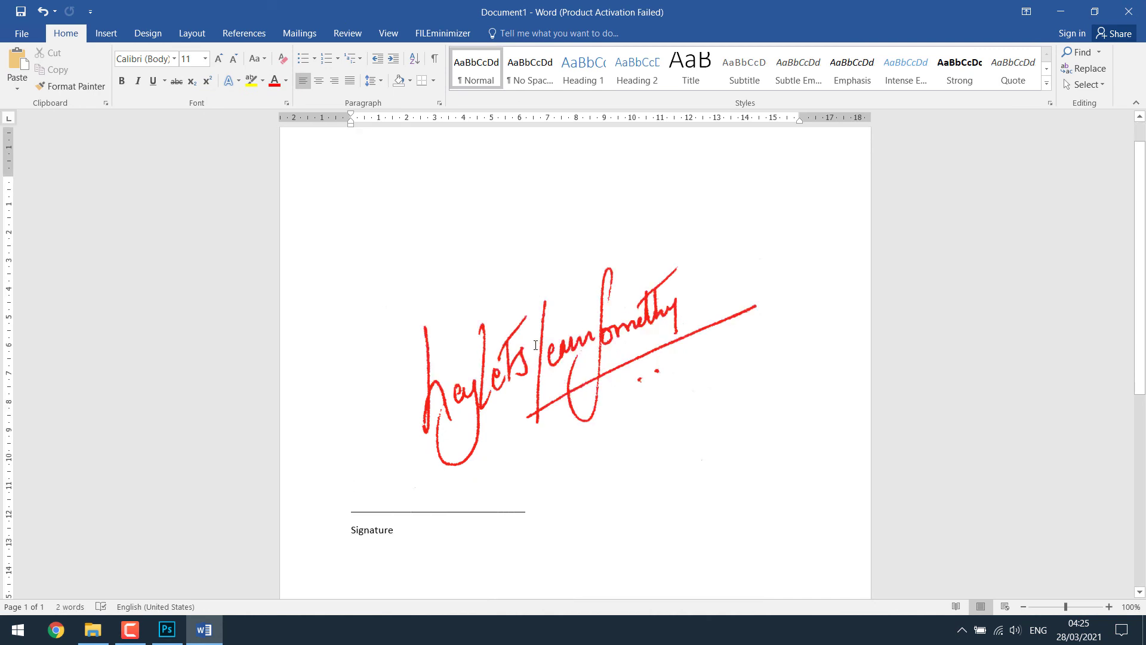
click(523, 352)
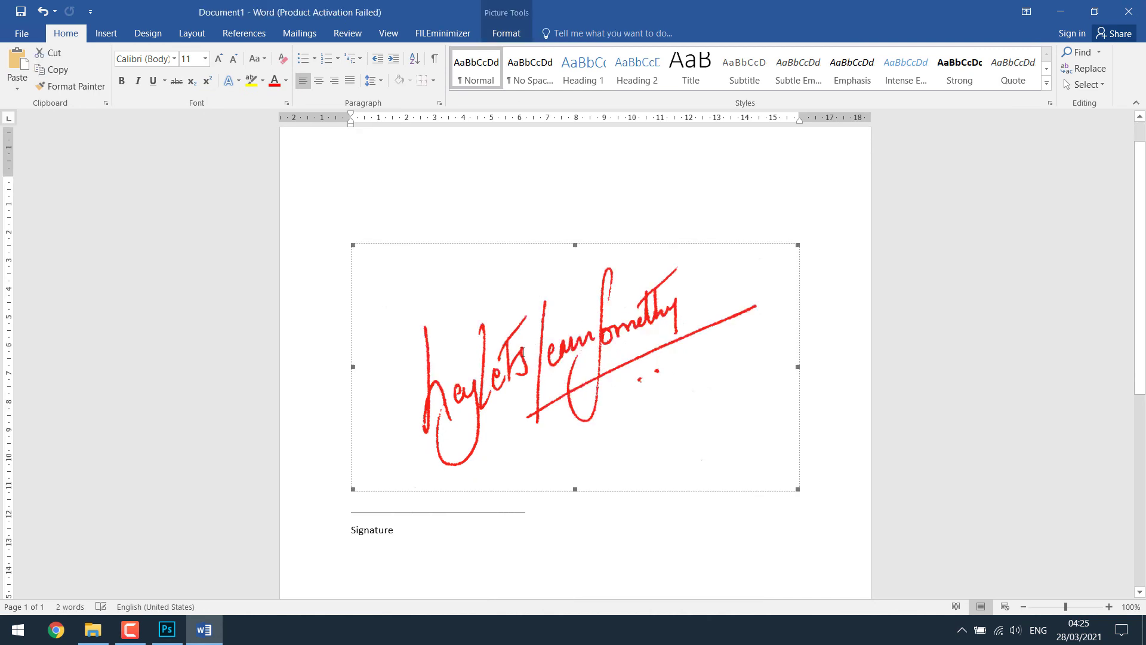
Step: Set the signature picture's text wrapping to In Front of Text via the Picture layout options
right_click(549, 334)
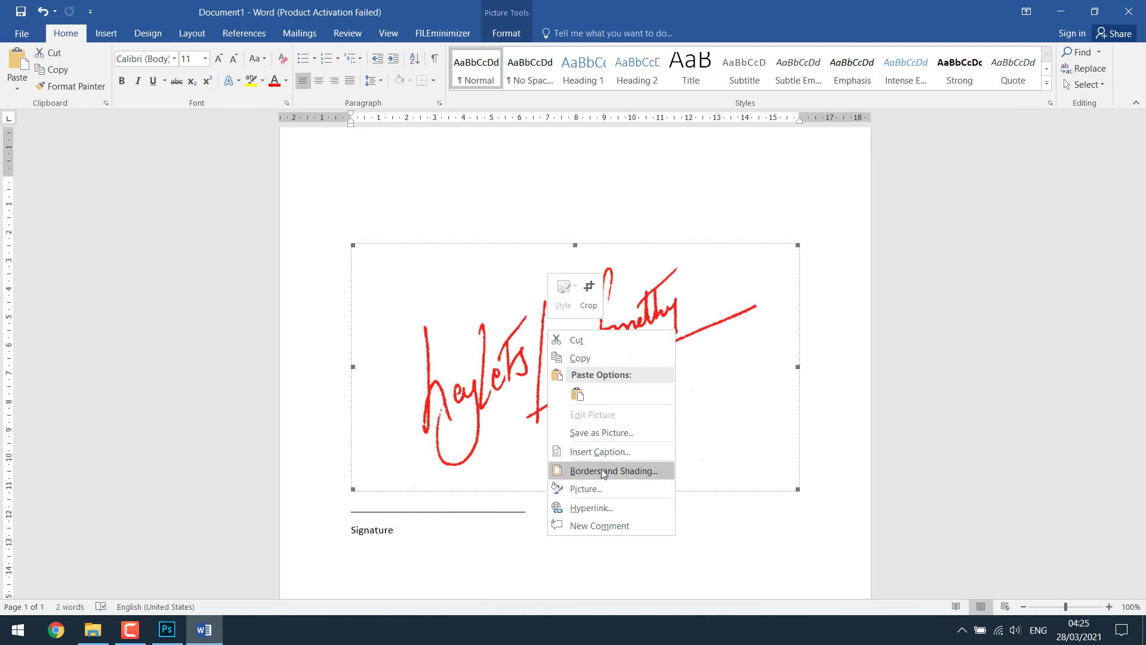
click(597, 488)
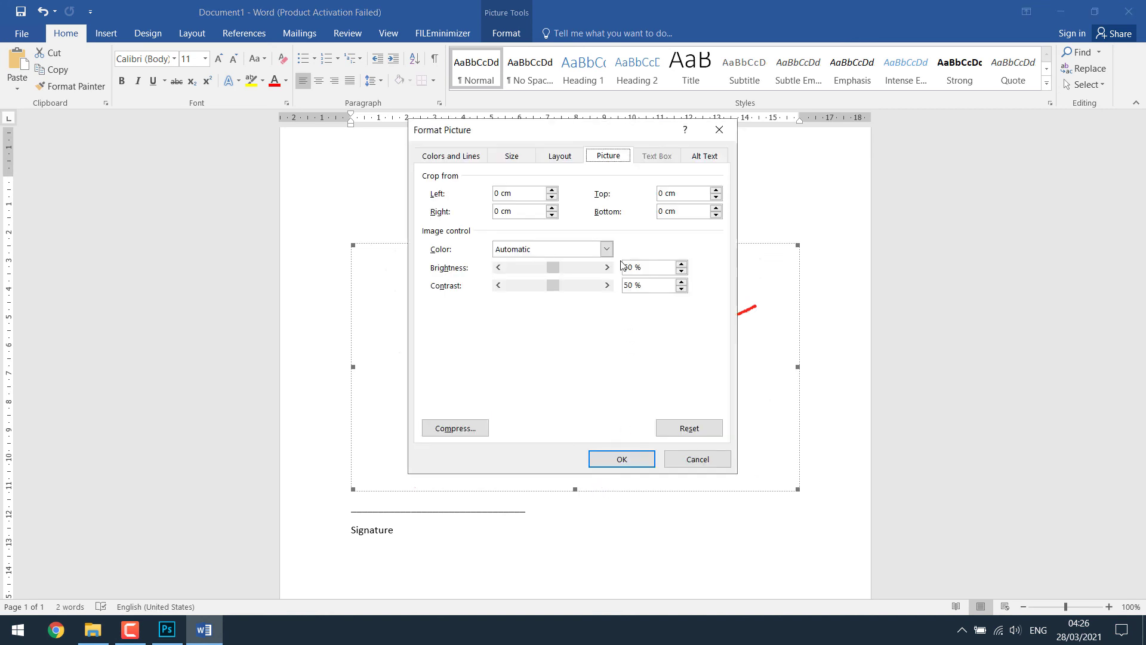
click(561, 156)
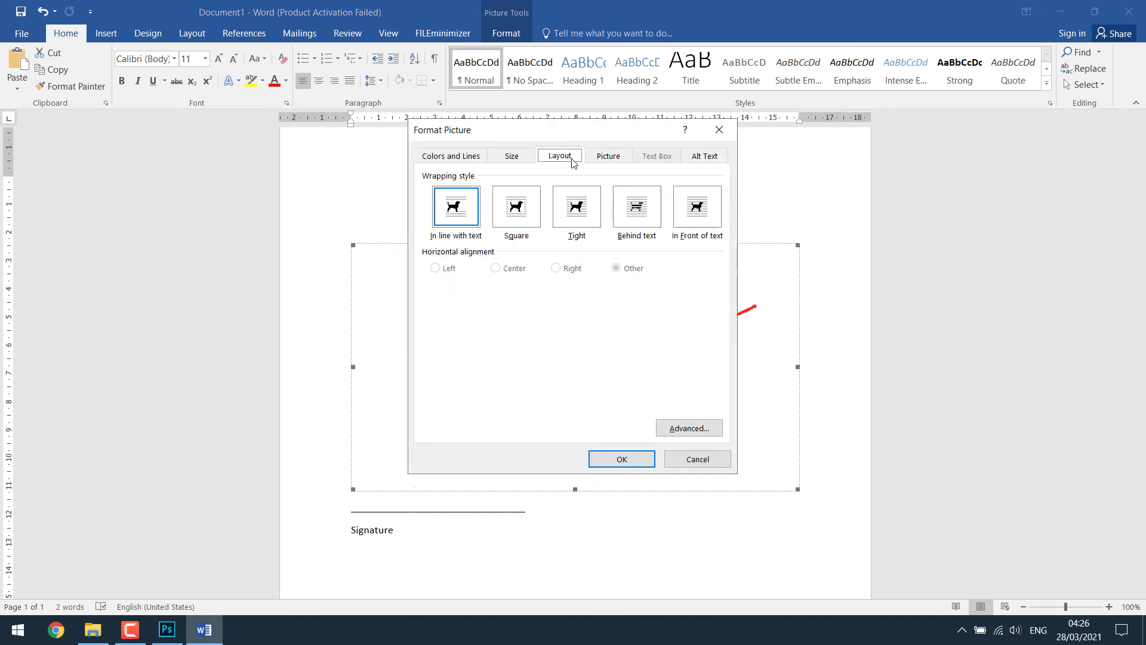
click(703, 215)
click(623, 457)
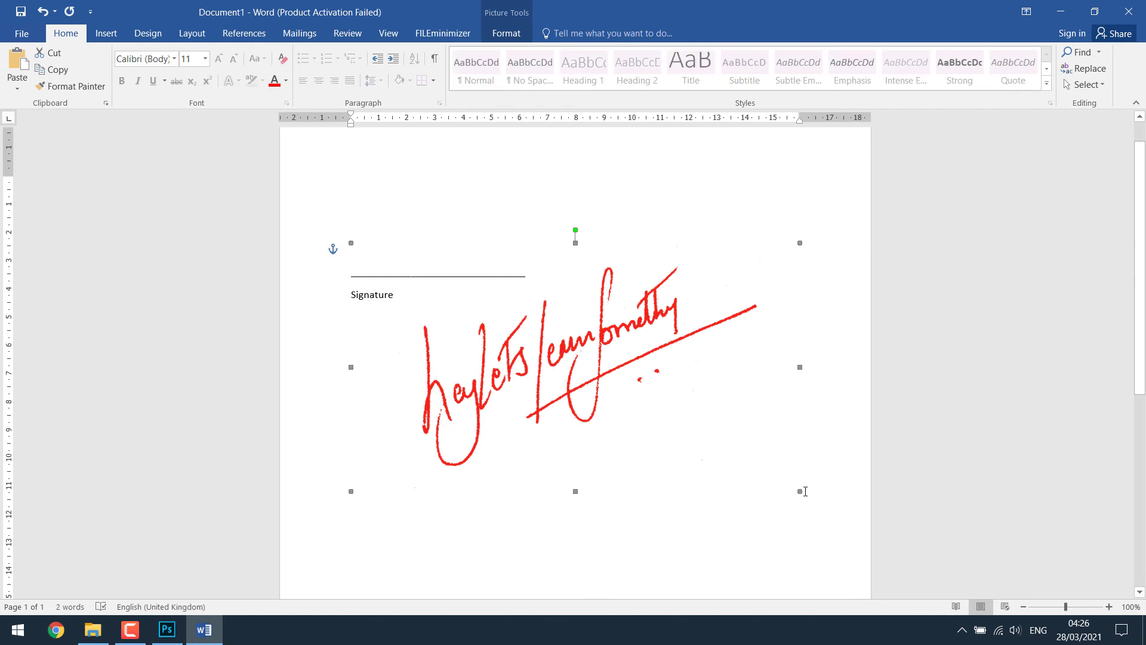
Step: Resize the red signature smaller, position it just above the Signature line, and deselect it
mouse_move(800, 491)
mouse_down()
mouse_move(579, 336)
mouse_move(520, 337)
mouse_up()
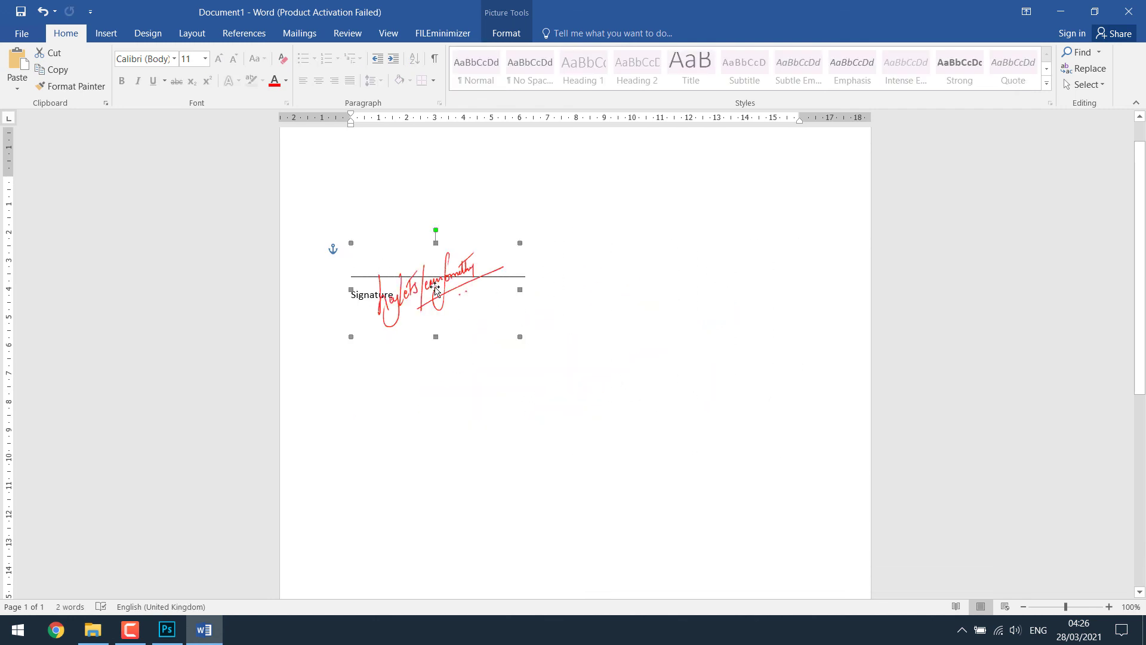
drag(435, 289, 435, 246)
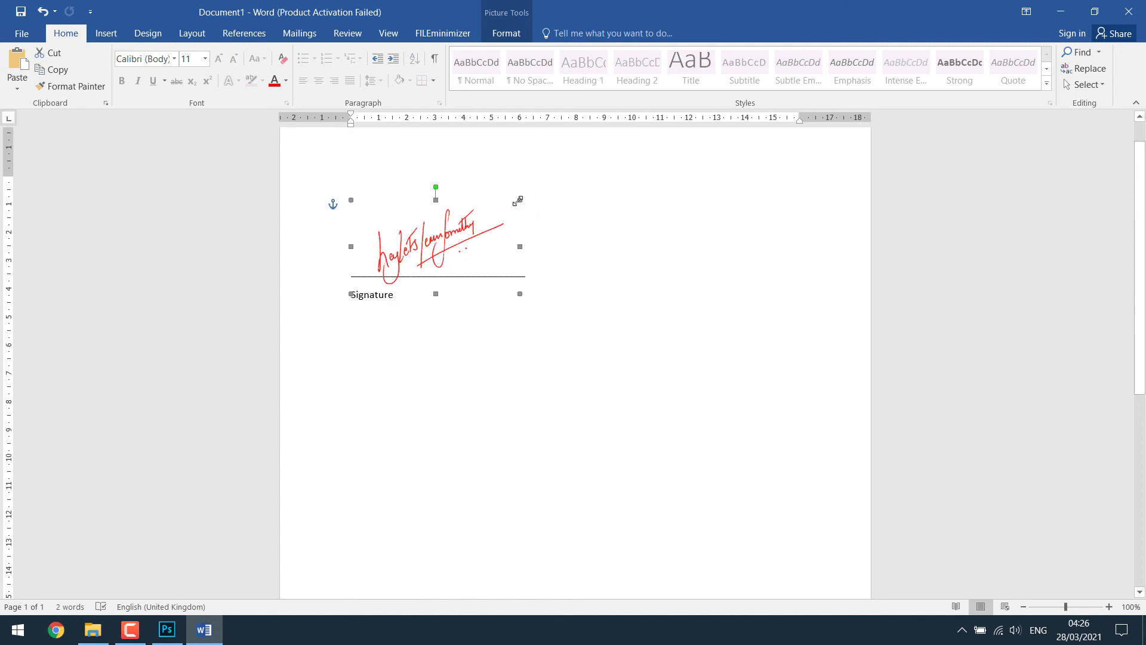
mouse_move(518, 201)
mouse_down()
mouse_move(456, 225)
mouse_move(505, 211)
mouse_up()
drag(444, 244, 423, 250)
click(577, 400)
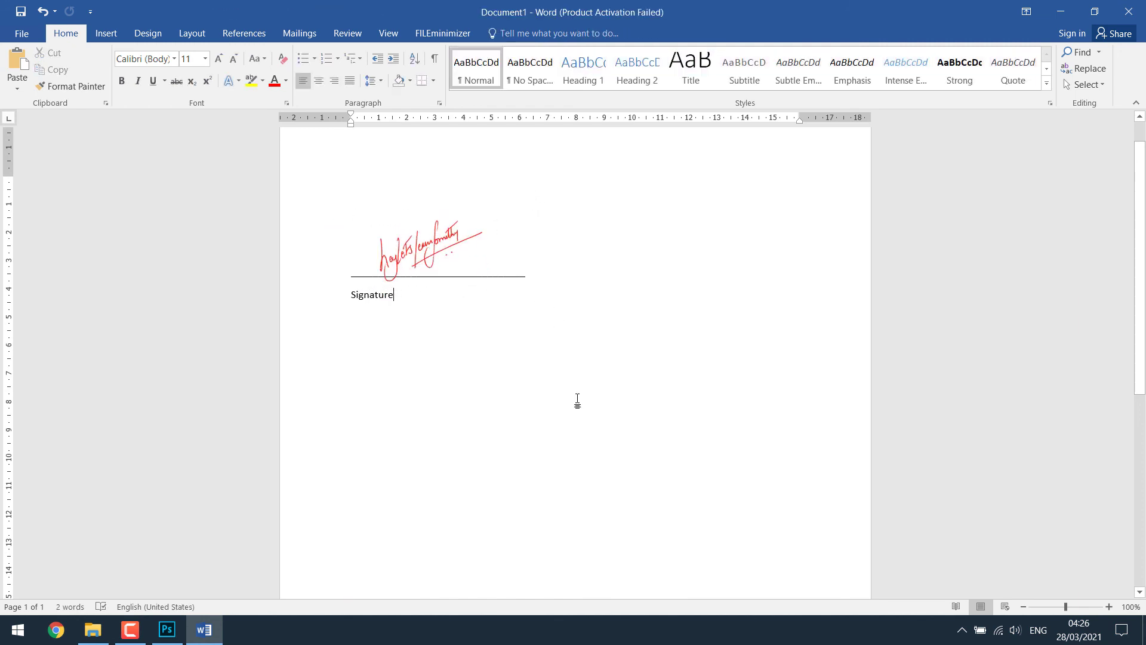